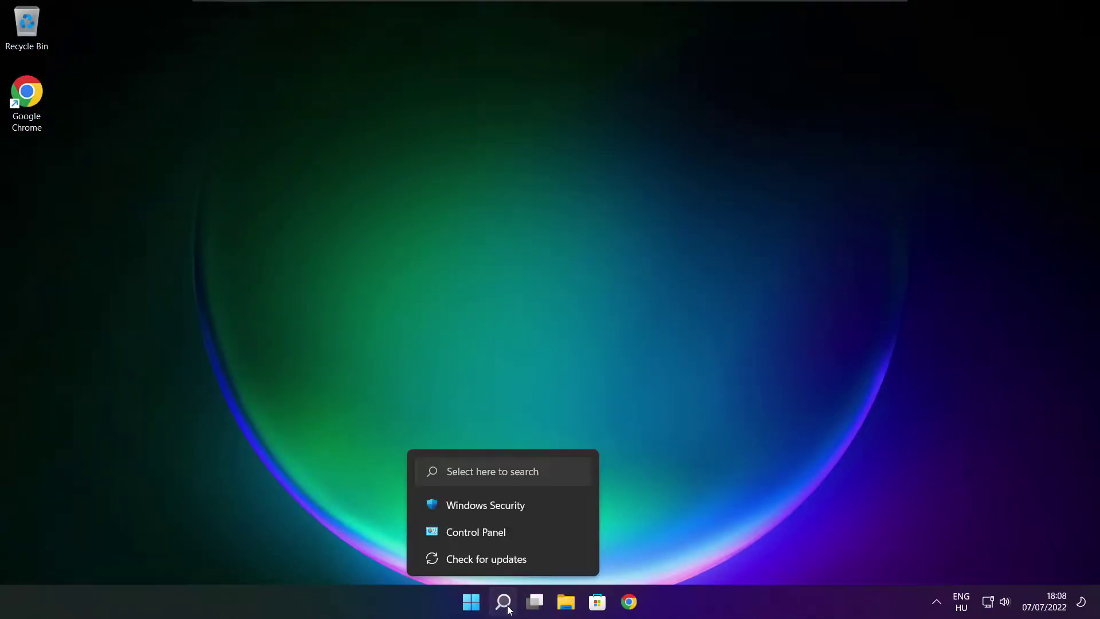
Search Windows for 'device manager' to bring up Device Manager as the best match
left_click(509, 608)
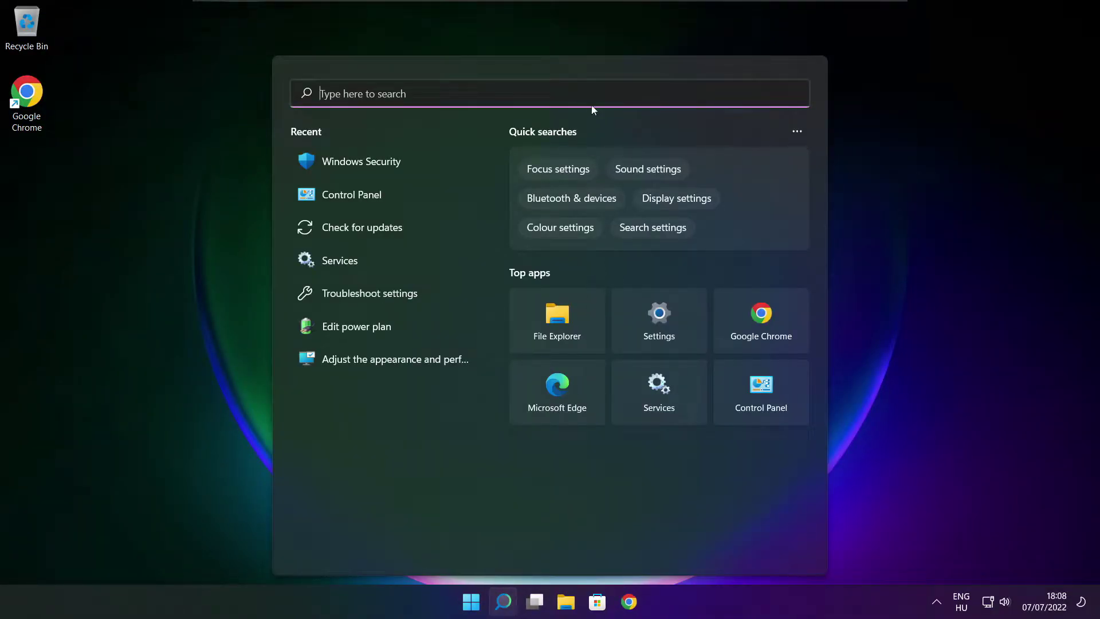
type("device man")
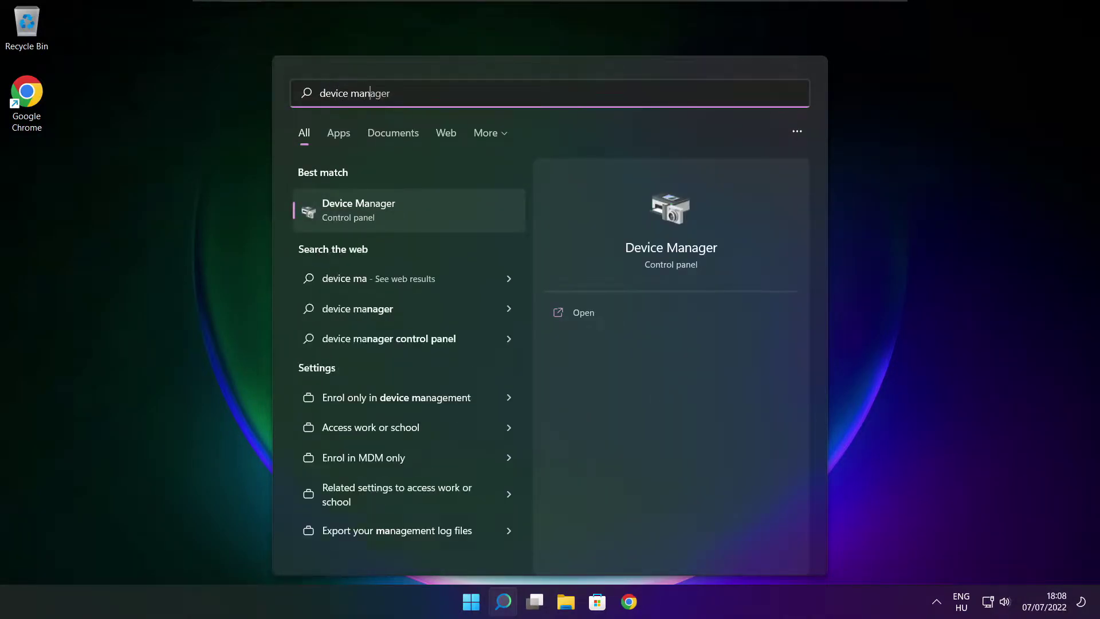
type("ager")
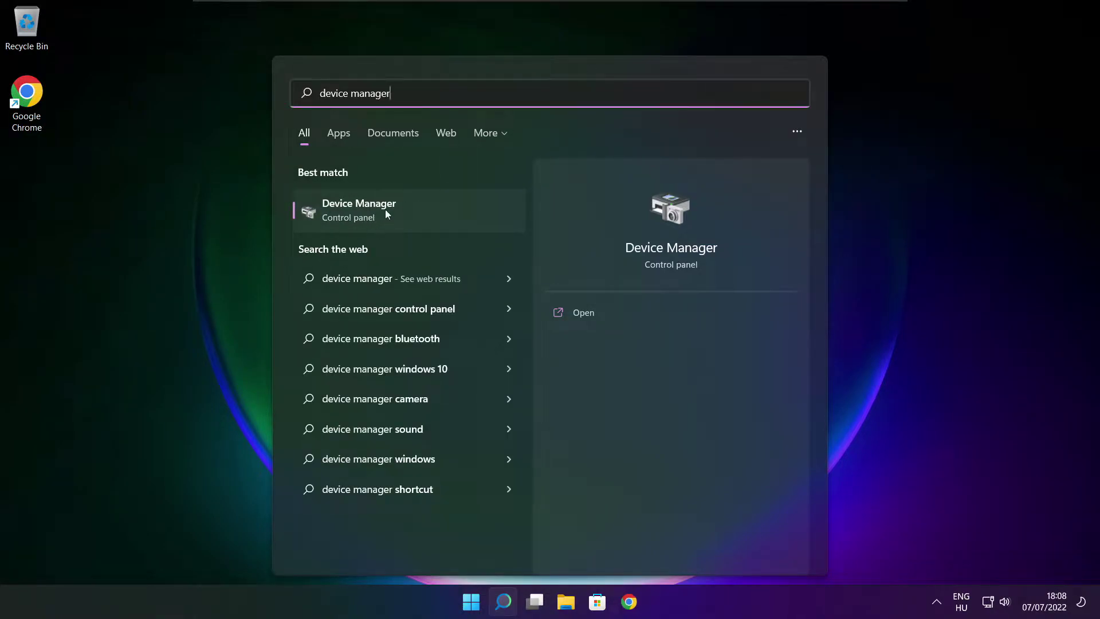
Open Device Manager maximised and select the VMware SVGA 3D adapter under Display adaptors
left_click(451, 215)
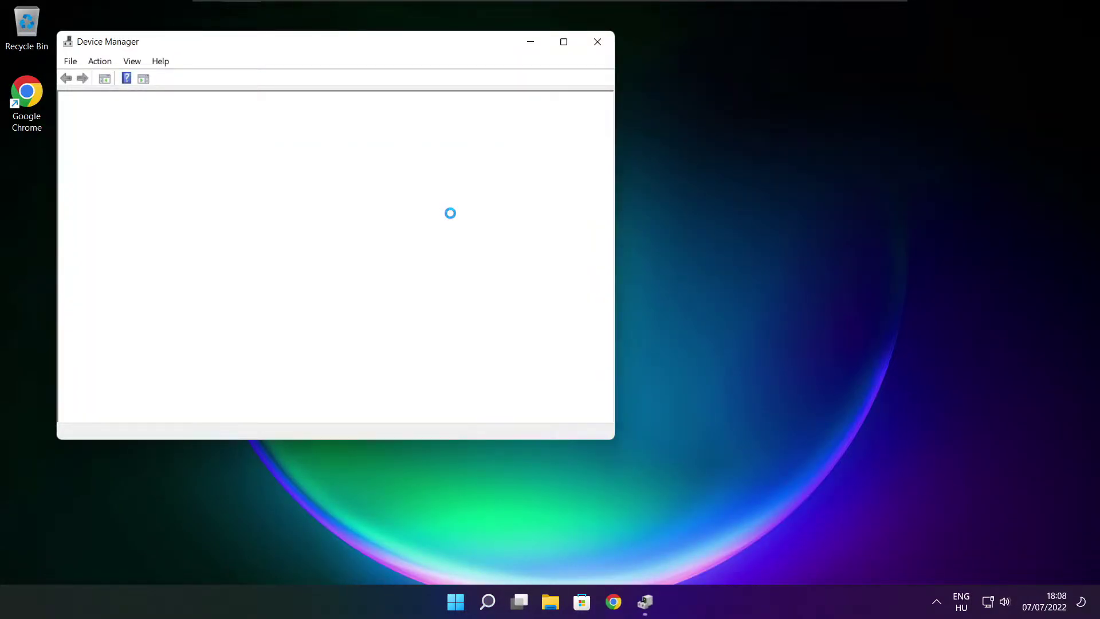
left_click(564, 41)
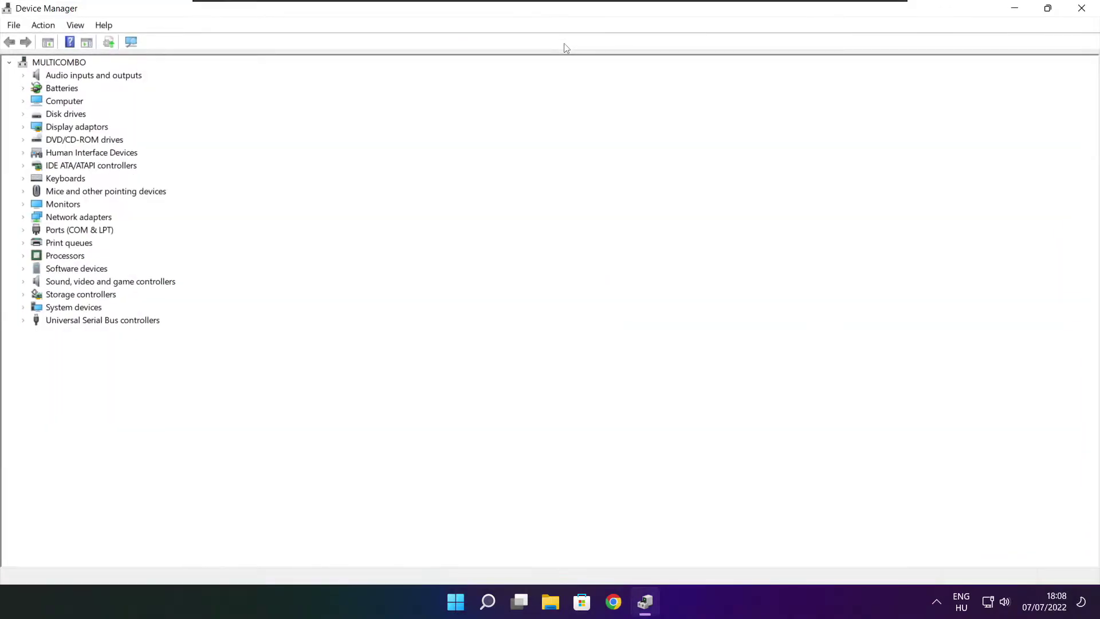
left_click(42, 130)
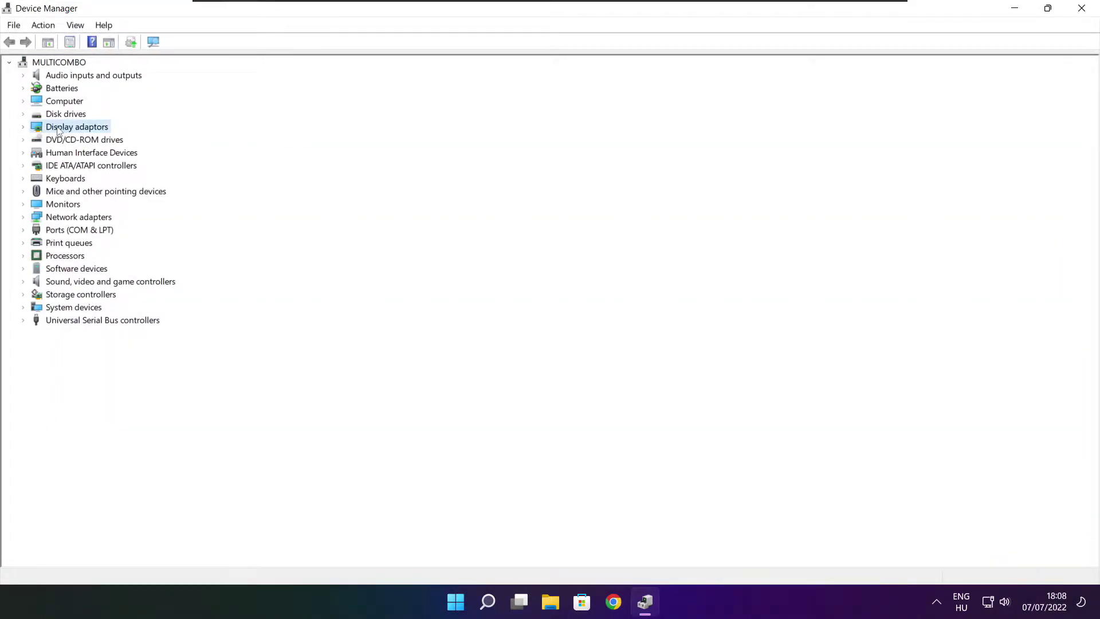
left_click(24, 128)
left_click(108, 141)
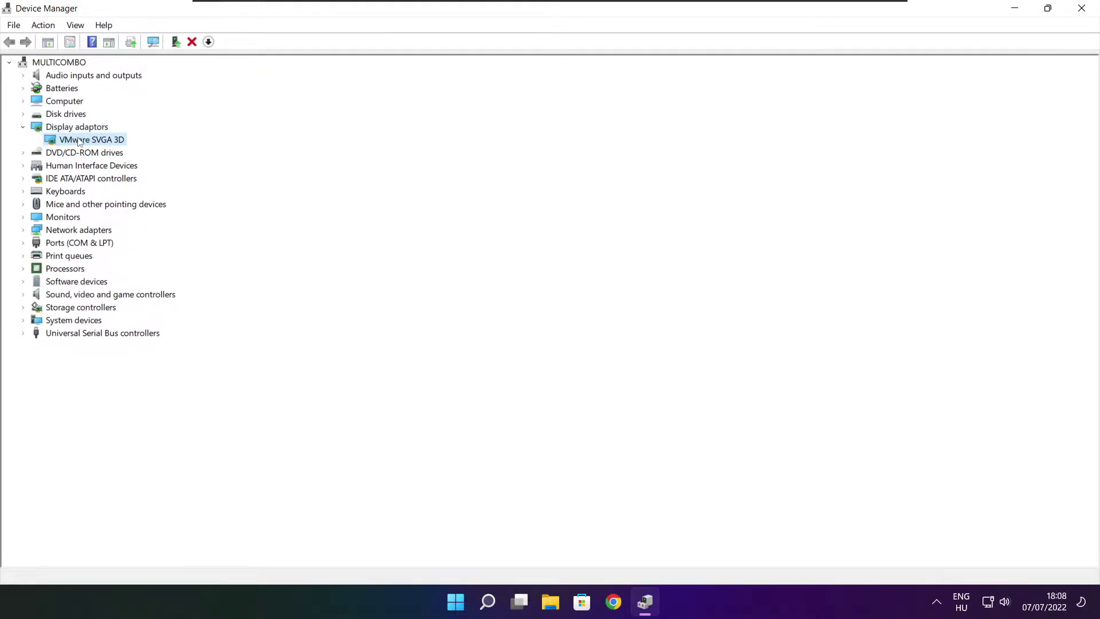
Search automatically for a VMware SVGA 3D driver update, confirming the best driver is installed
right_click(79, 142)
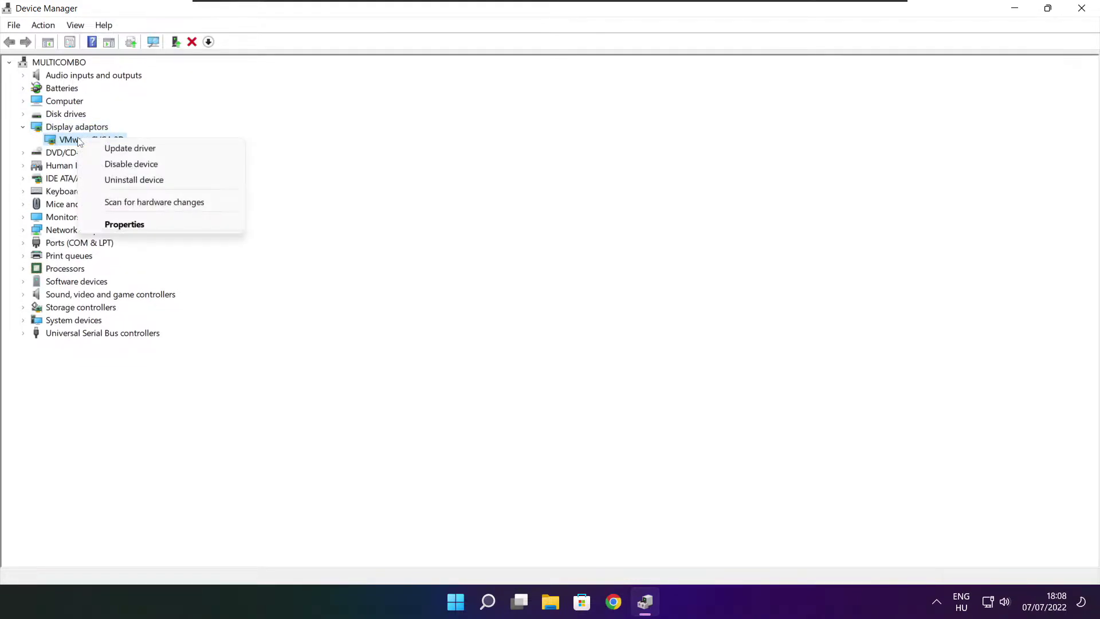
left_click(160, 150)
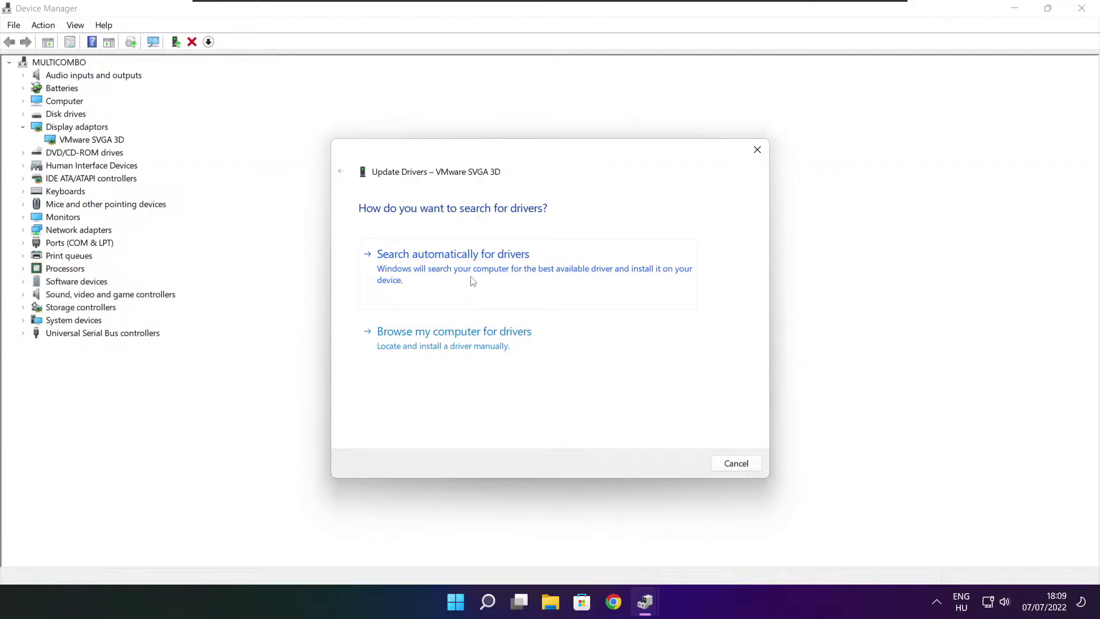
left_click(501, 275)
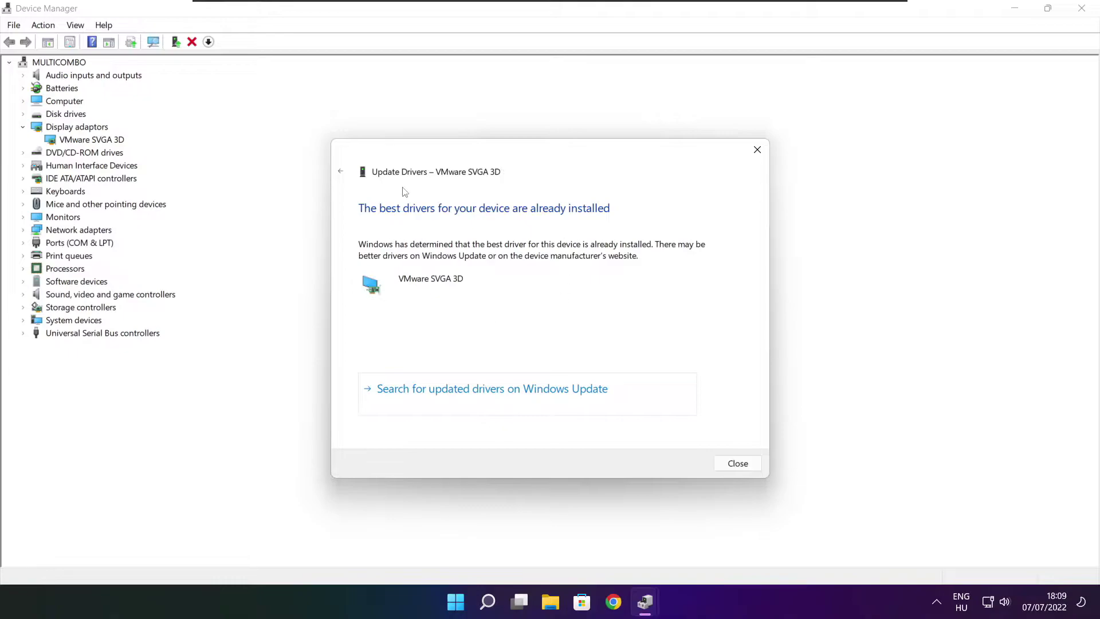
left_click(735, 464)
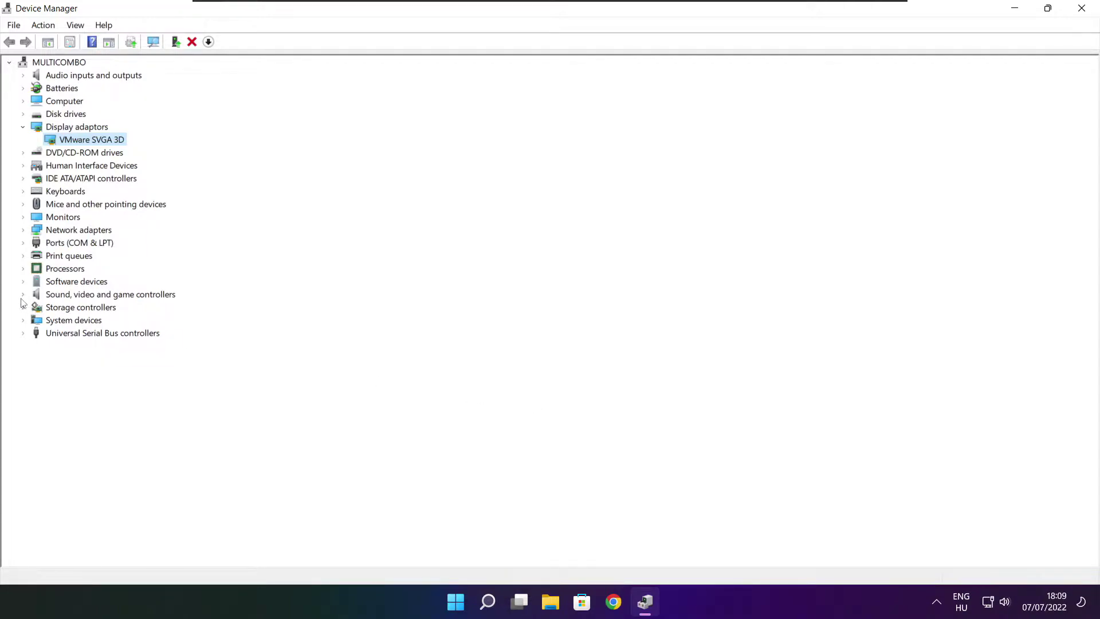
Confirm the High Definition Audio Device driver is current via automatic search, then close Device Manager
left_click(109, 295)
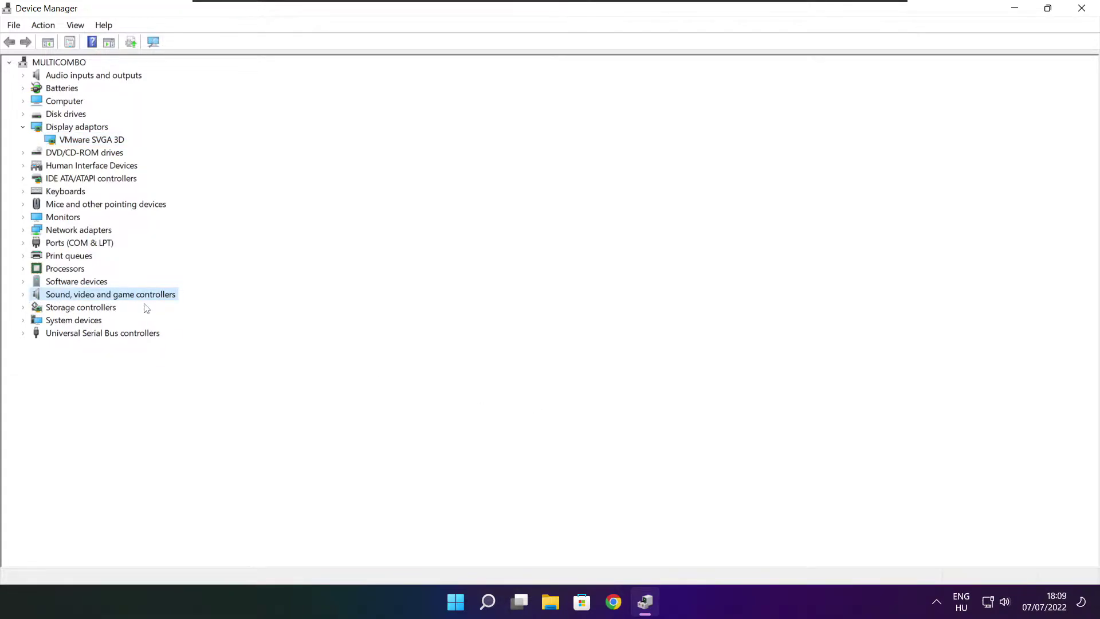
left_click(23, 295)
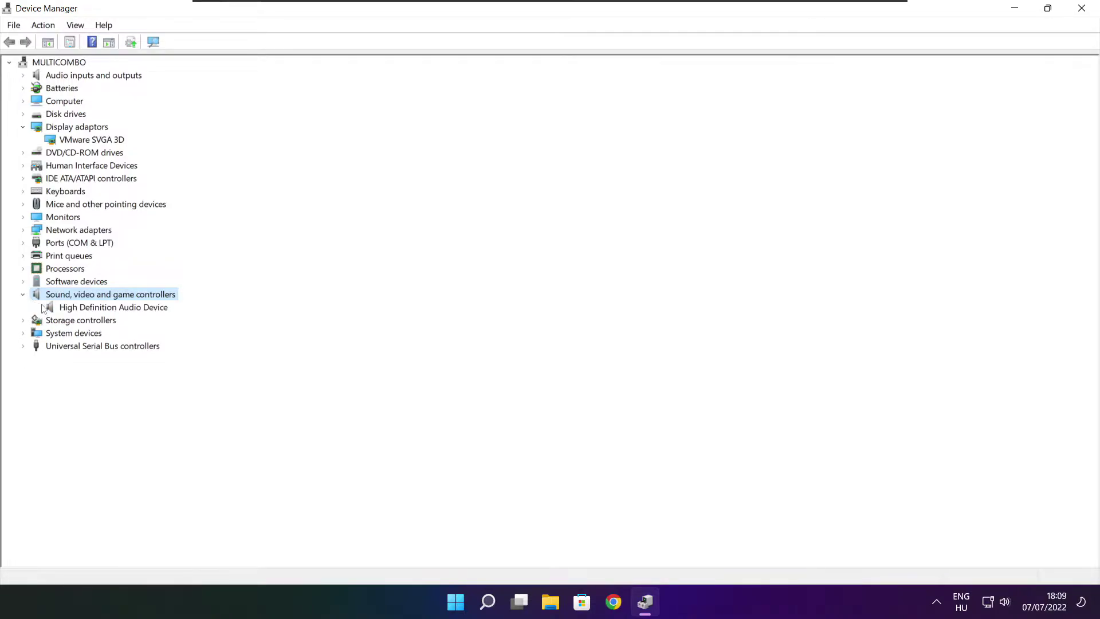
left_click(109, 309)
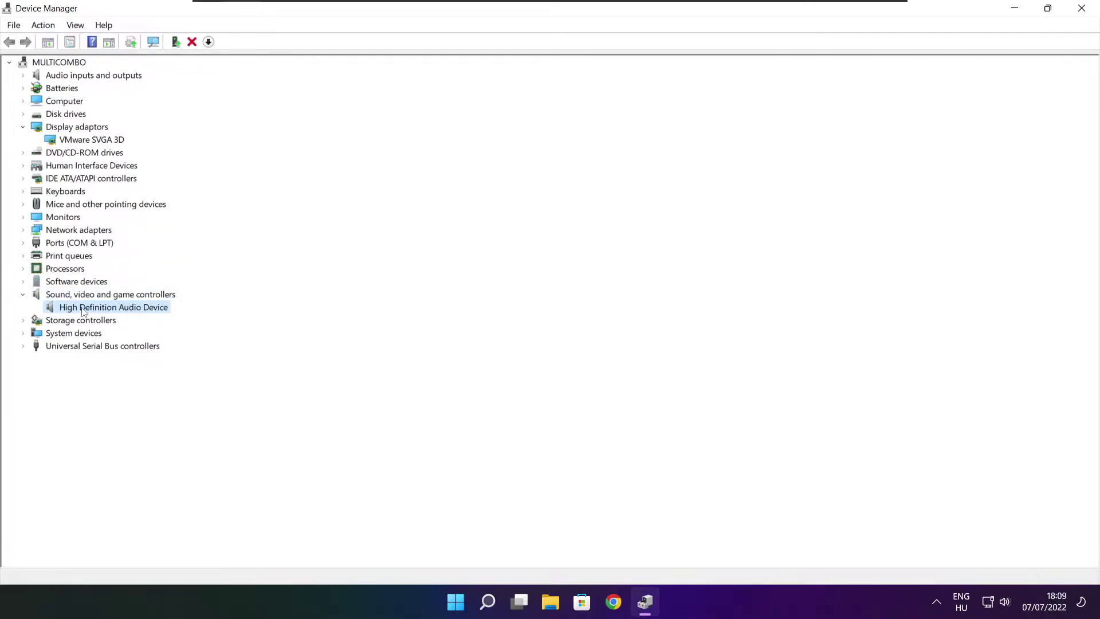
right_click(105, 310)
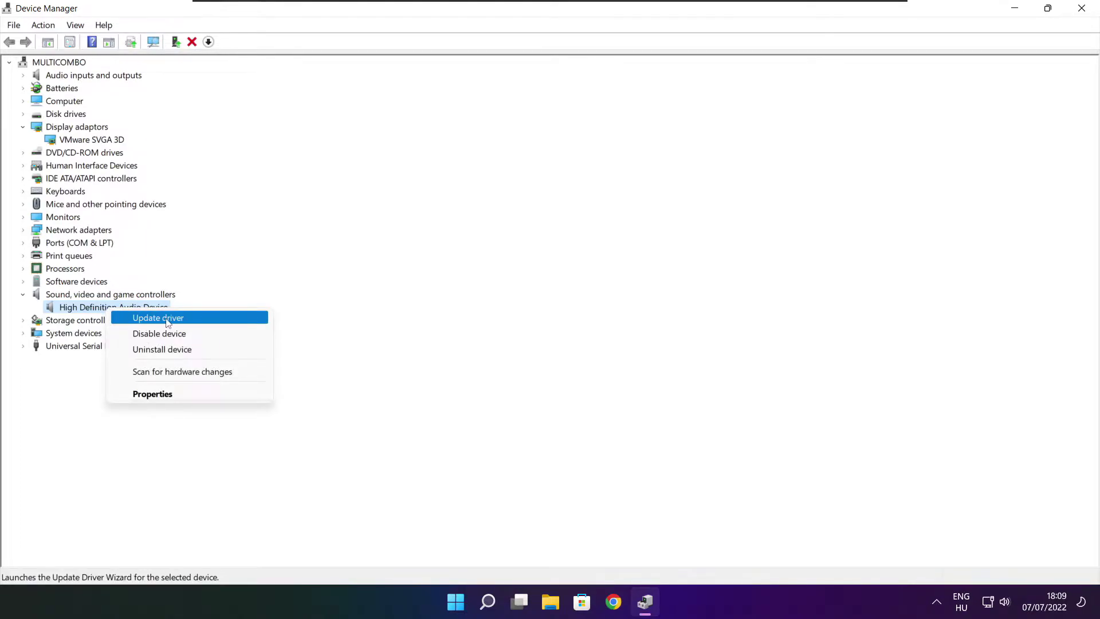
left_click(215, 319)
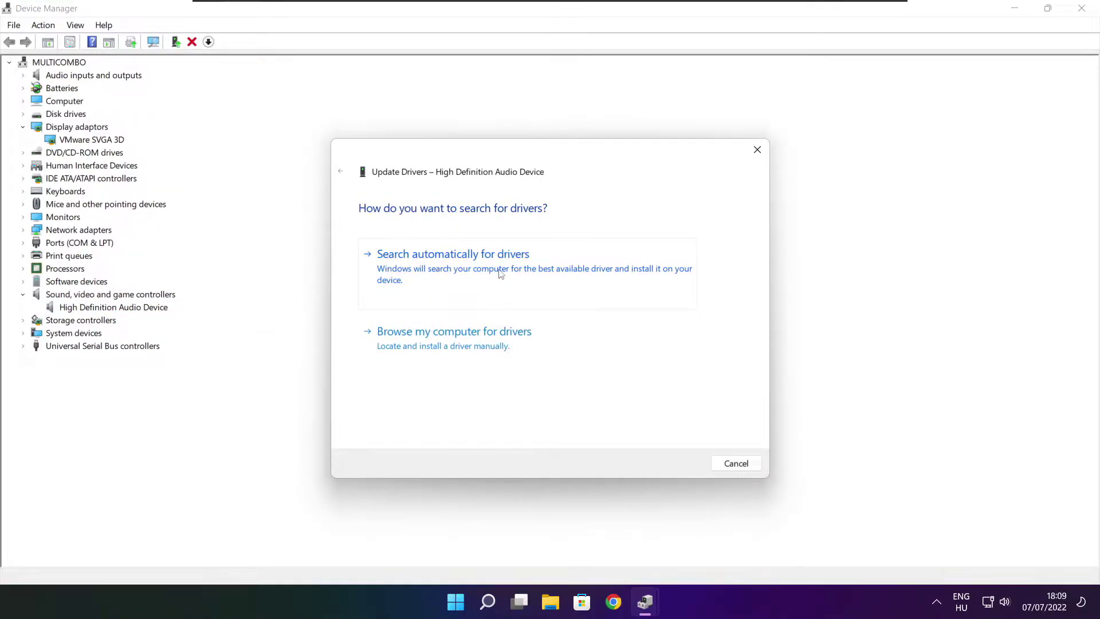
left_click(478, 273)
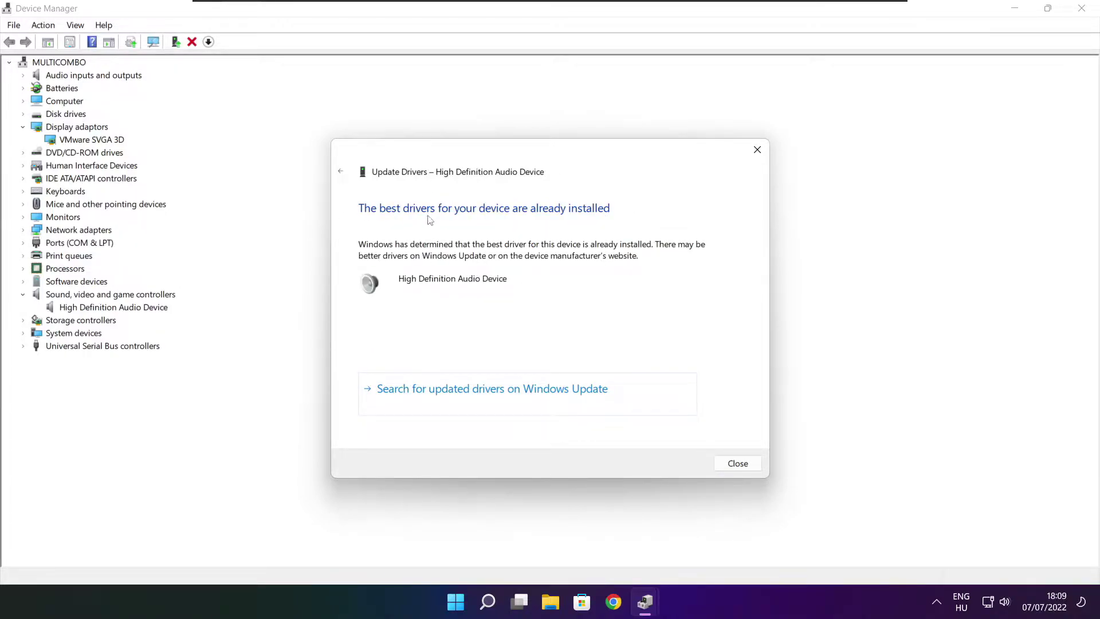
left_click(738, 464)
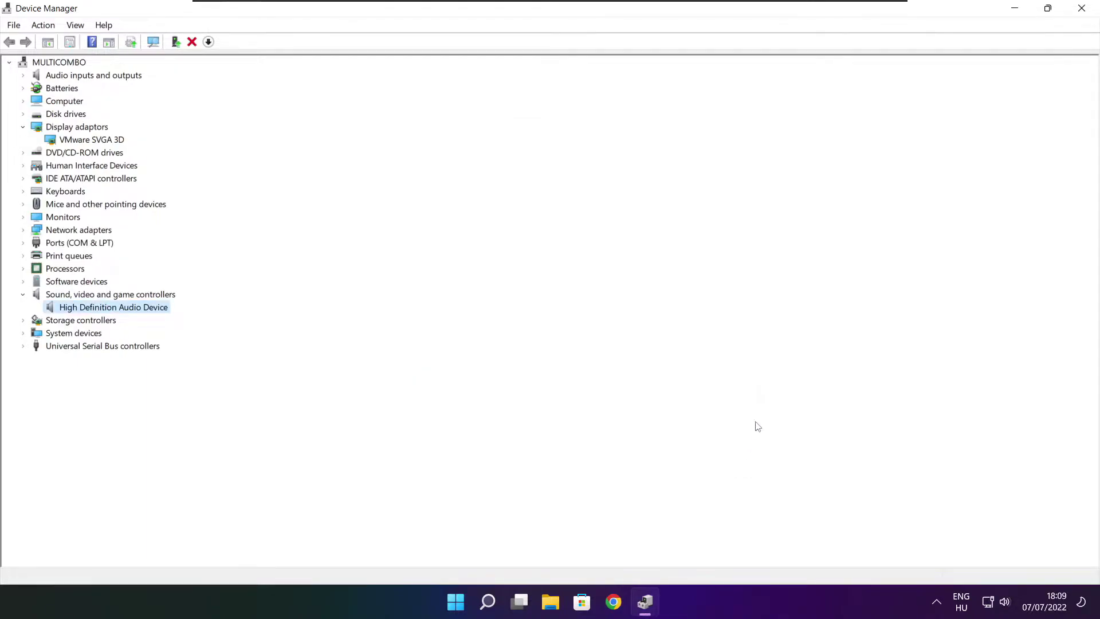
left_click(1083, 9)
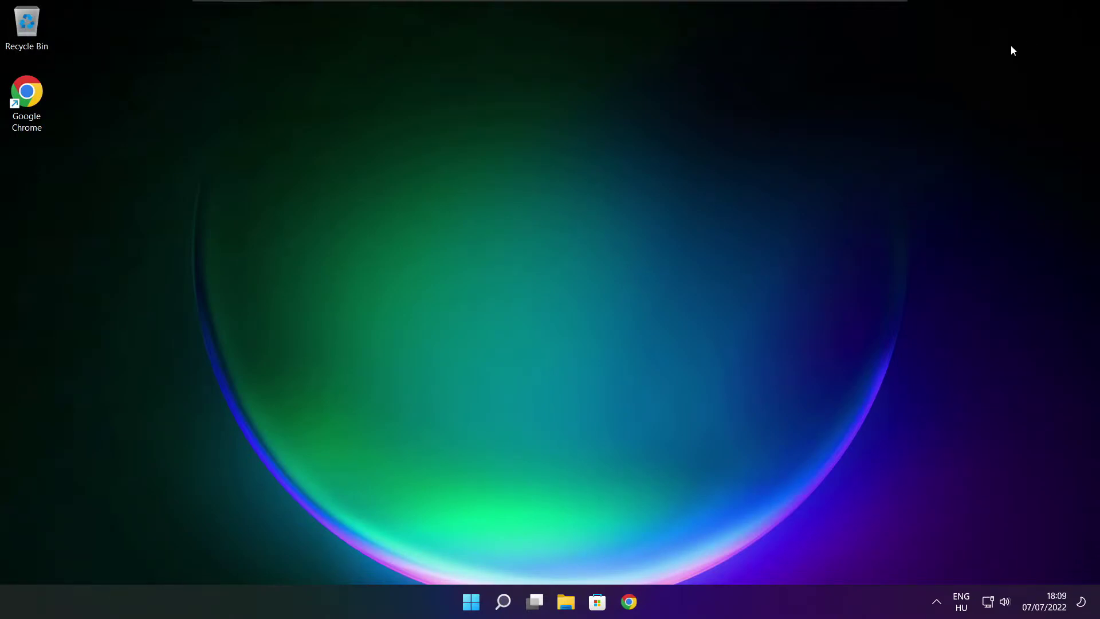
Search 'edit power plan' and open the High performance plan's settings page
left_click(504, 603)
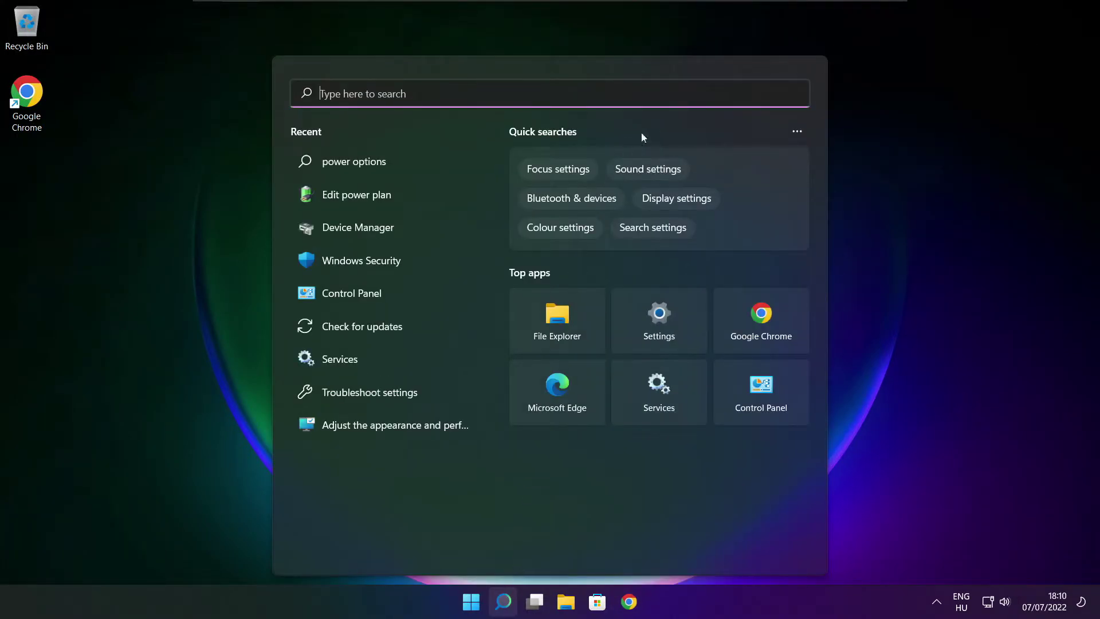
type("e")
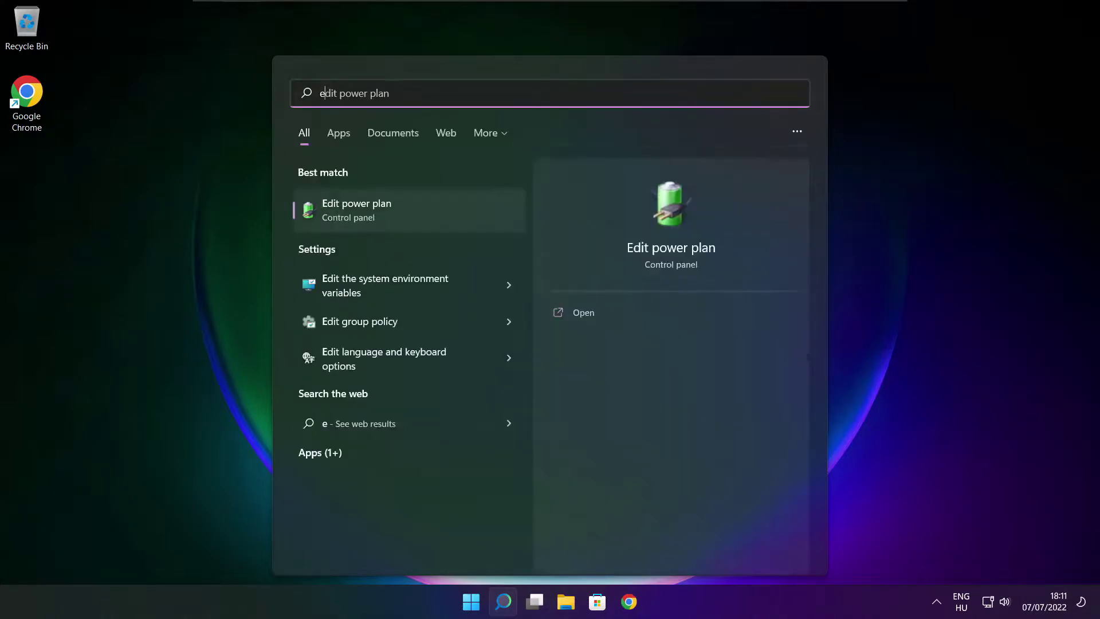
type("dit power plan")
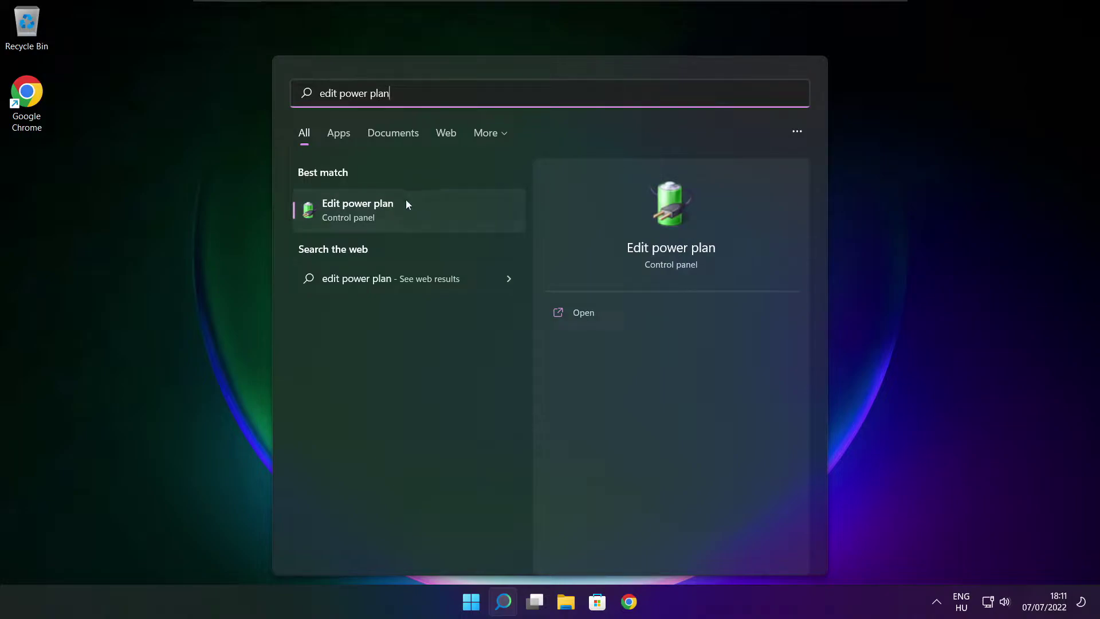
left_click(434, 214)
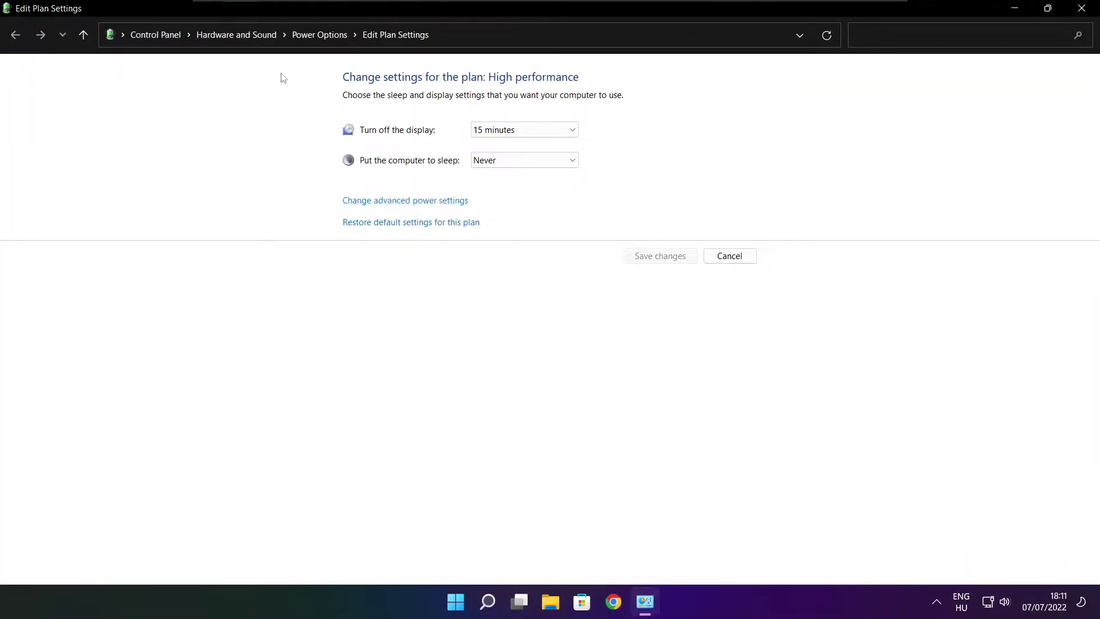
Make High performance the active power plan and close Power Options
left_click(327, 43)
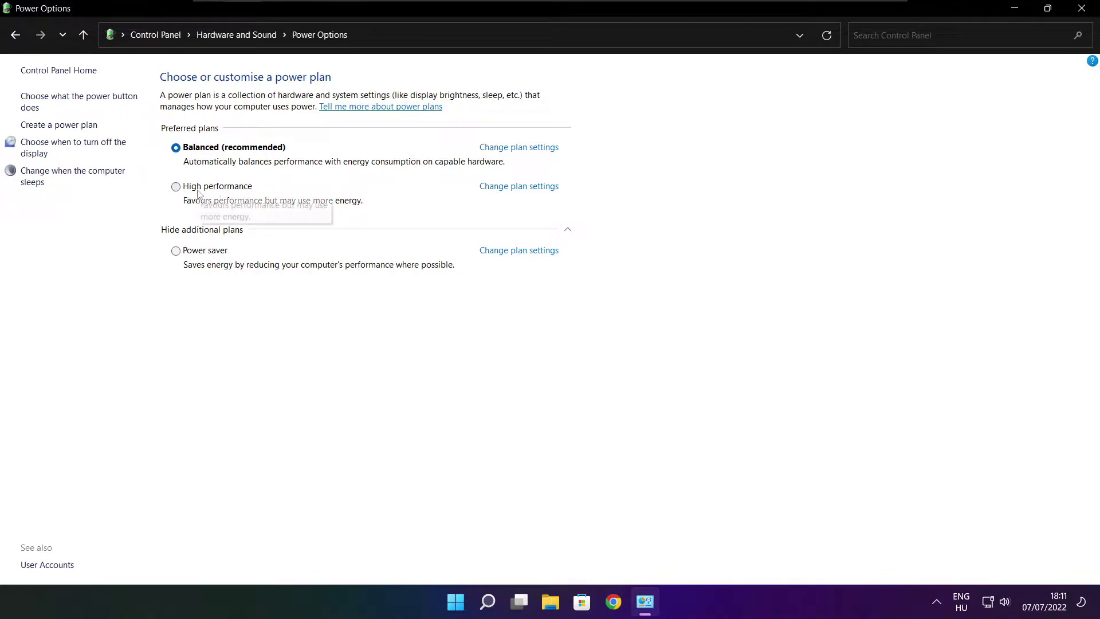
left_click(228, 191)
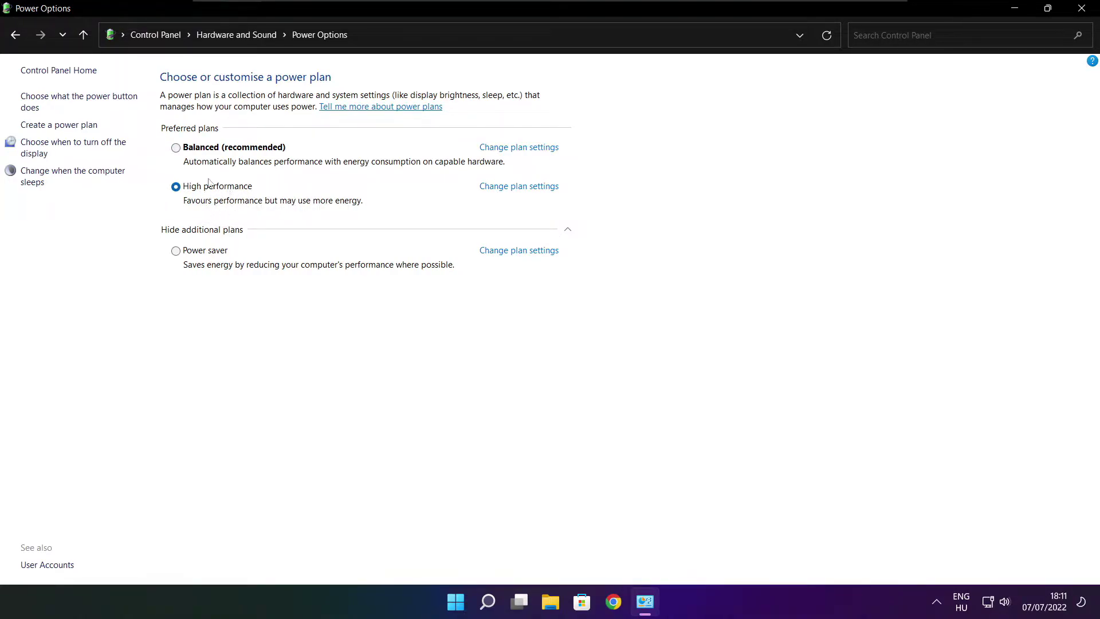
left_click(1084, 8)
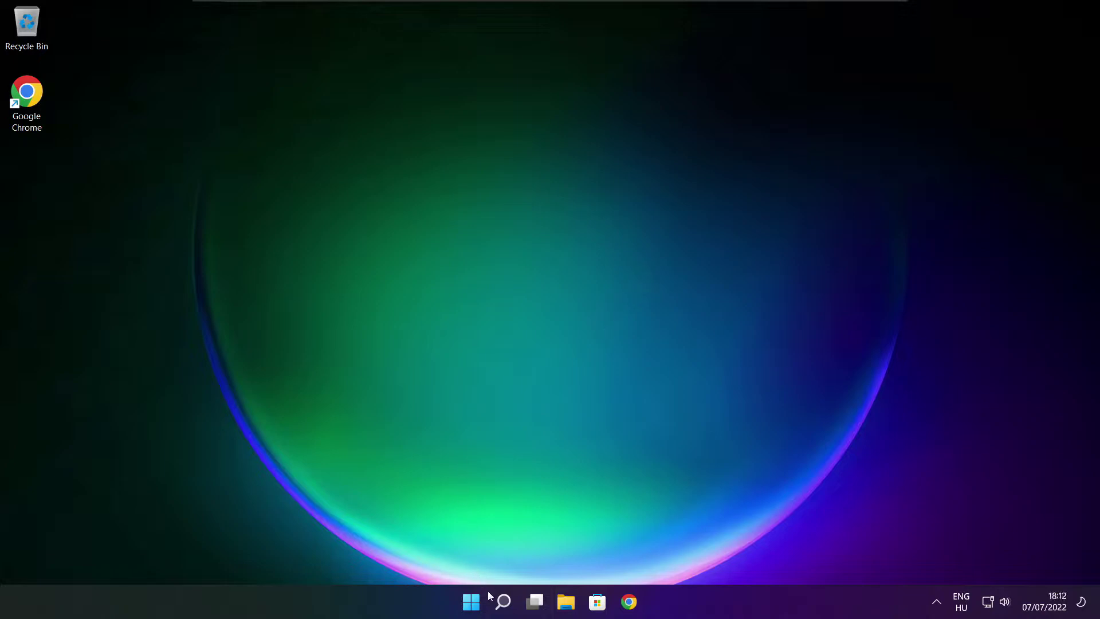
Search 'game mode' and open the Game Mode settings page
left_click(503, 602)
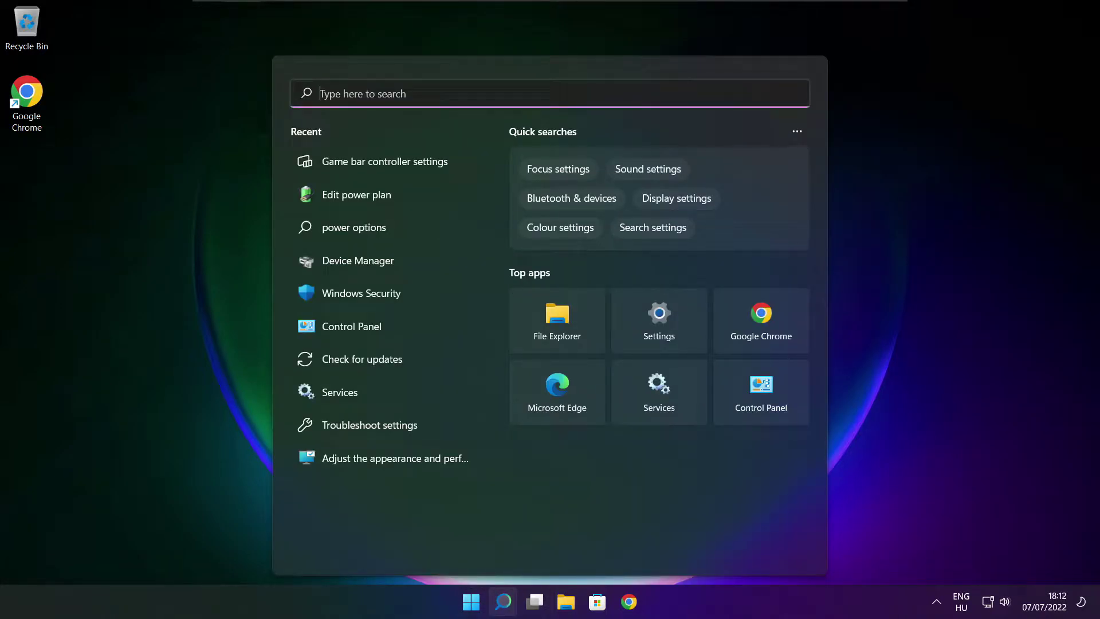
type("game")
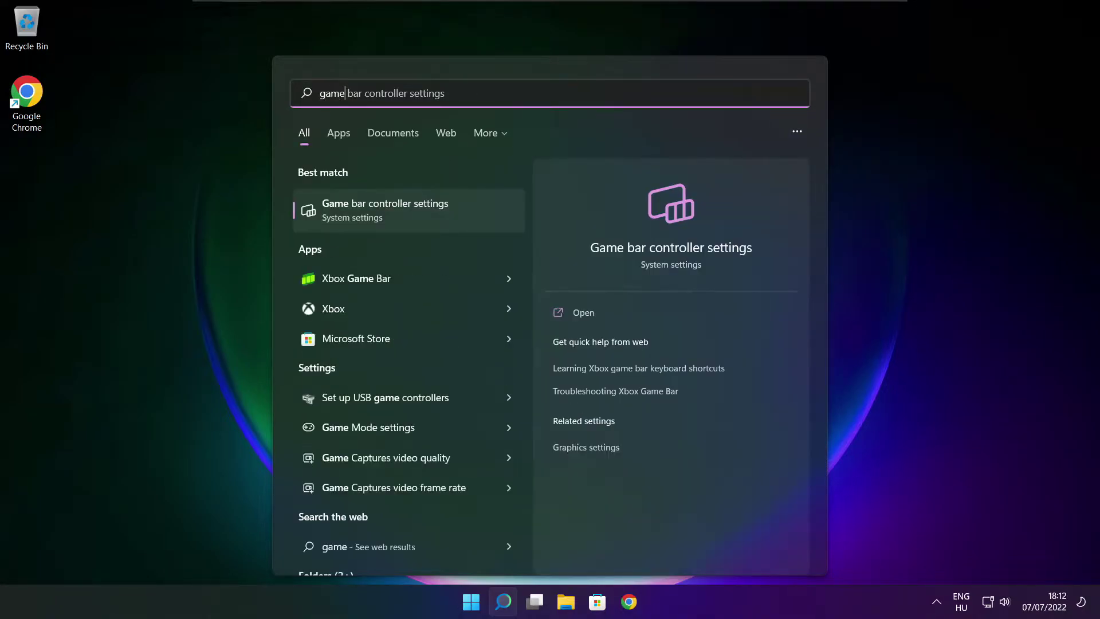
type(" mode")
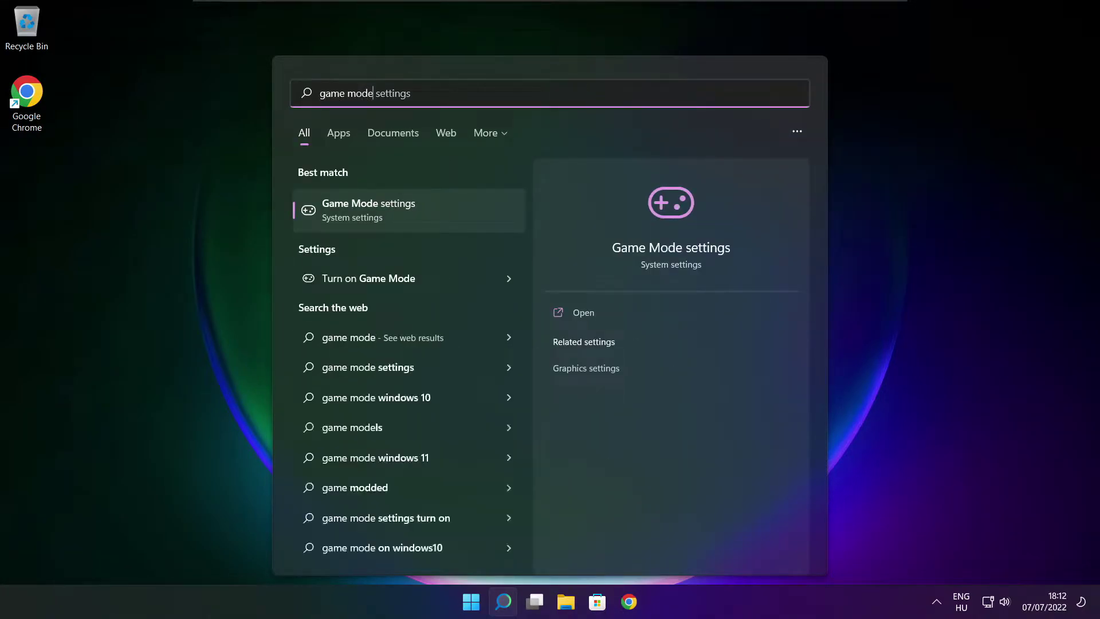
left_click(435, 210)
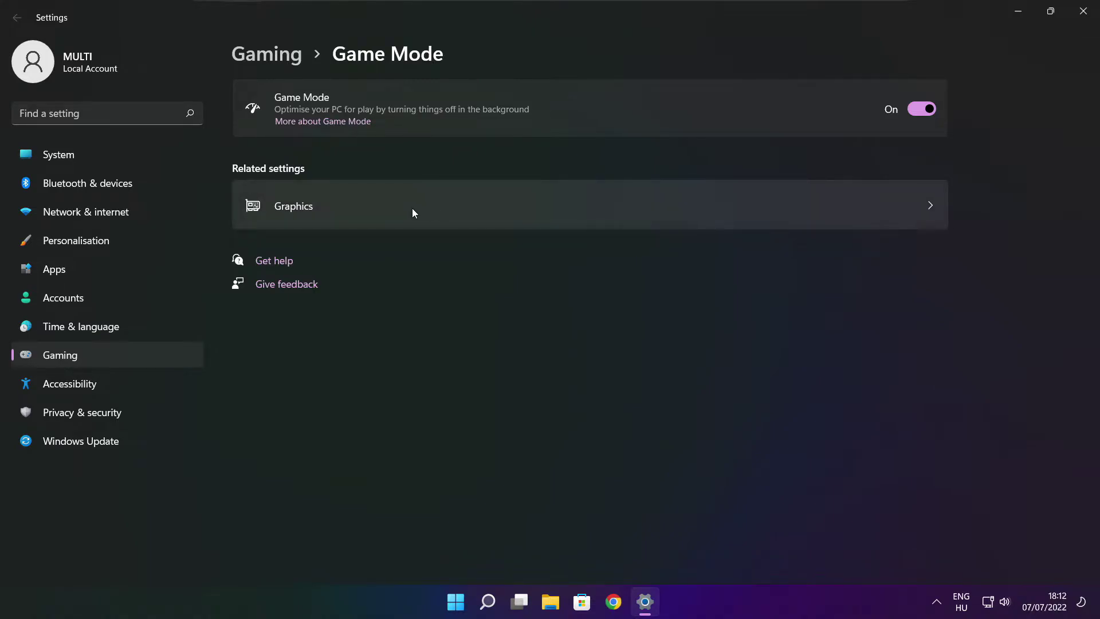
Leave Game Mode on, check the Xbox Game Bar controller shortcut is Off, then close Settings
left_click(922, 109)
left_click(921, 109)
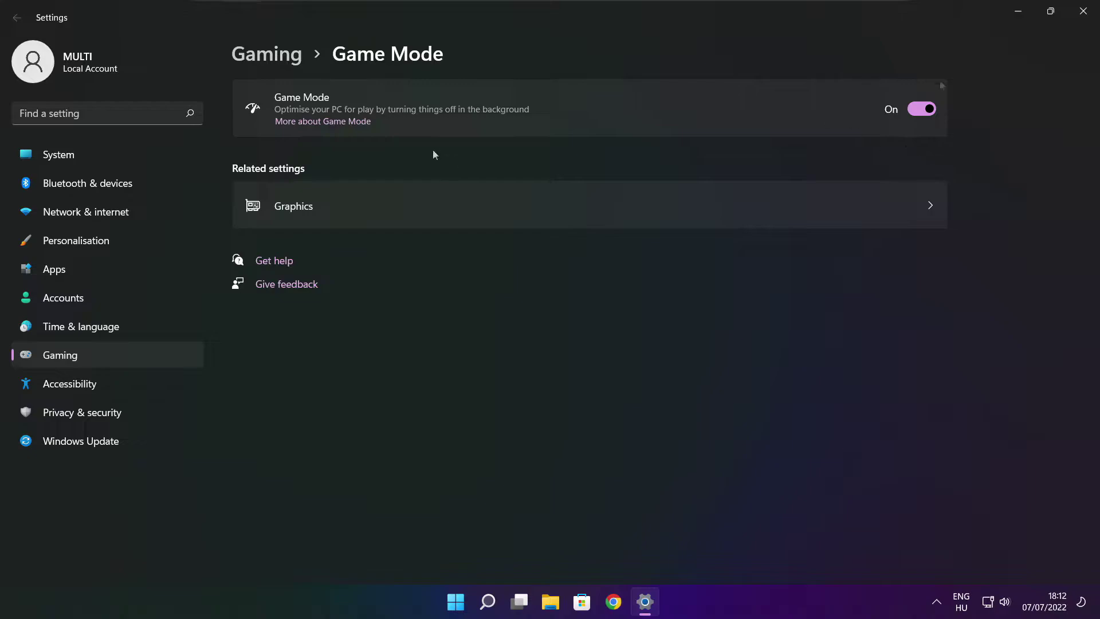
left_click(271, 57)
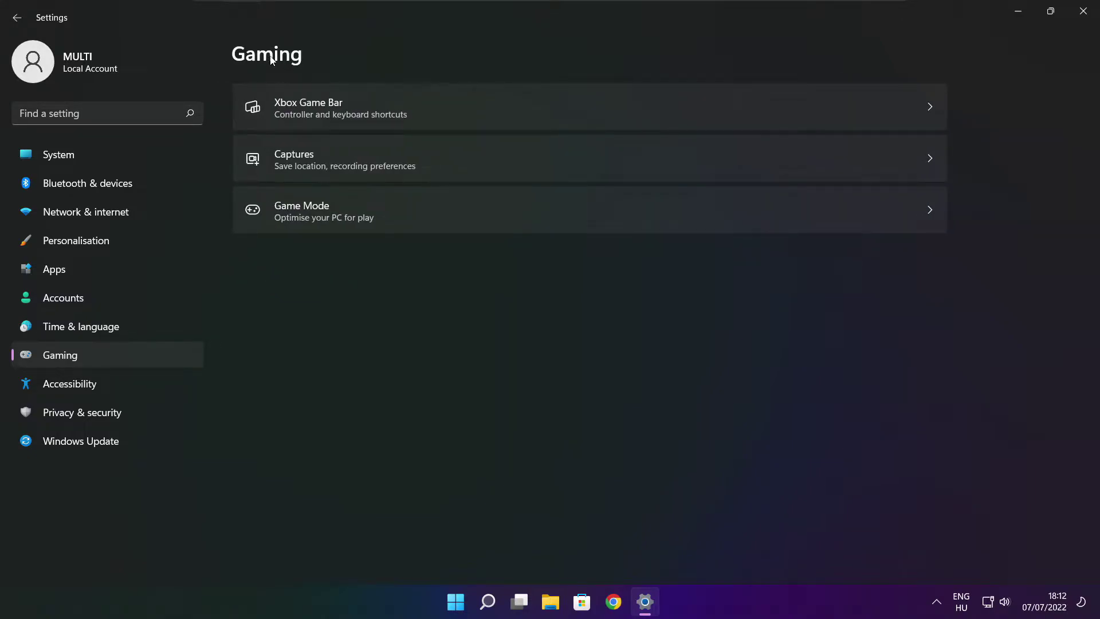
left_click(449, 118)
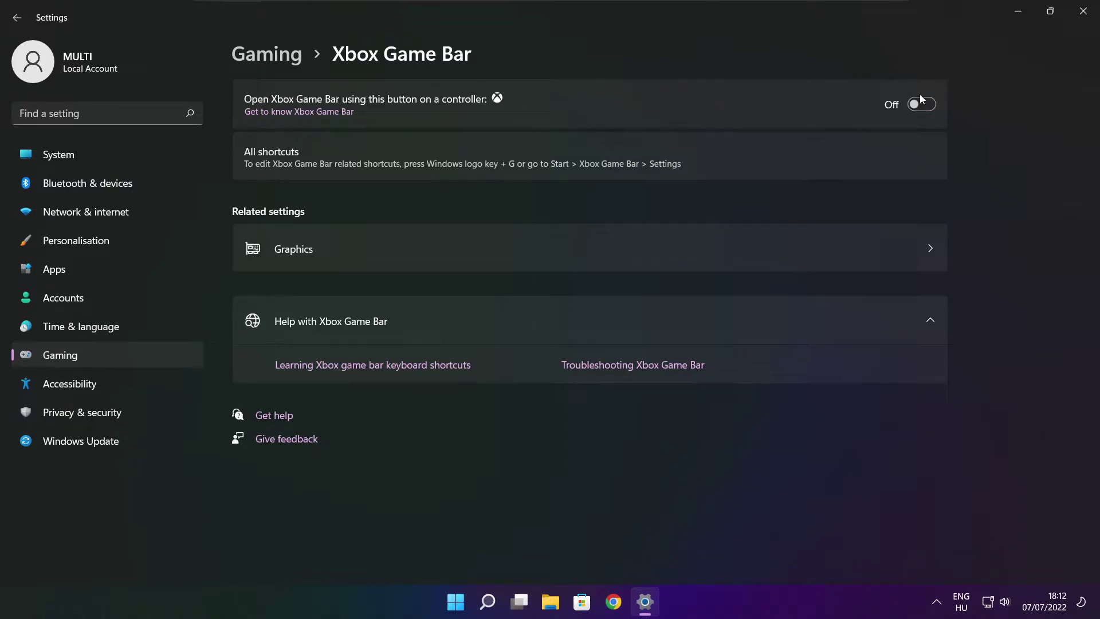
left_click(1083, 18)
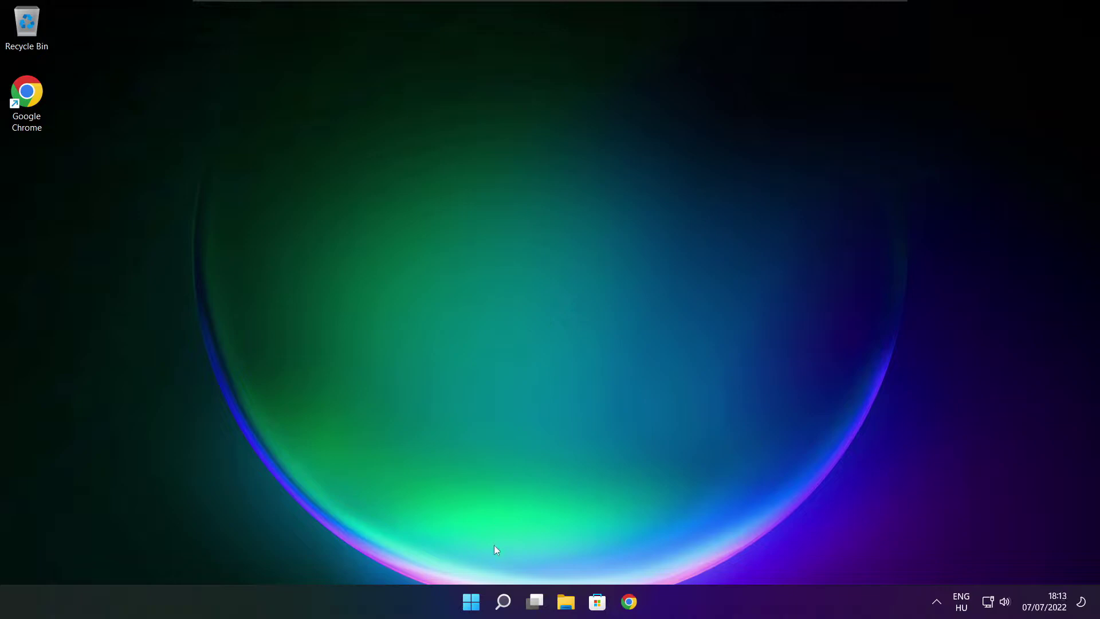
Open Task Manager's Startup tab from the Start quick-links menu
right_click(472, 604)
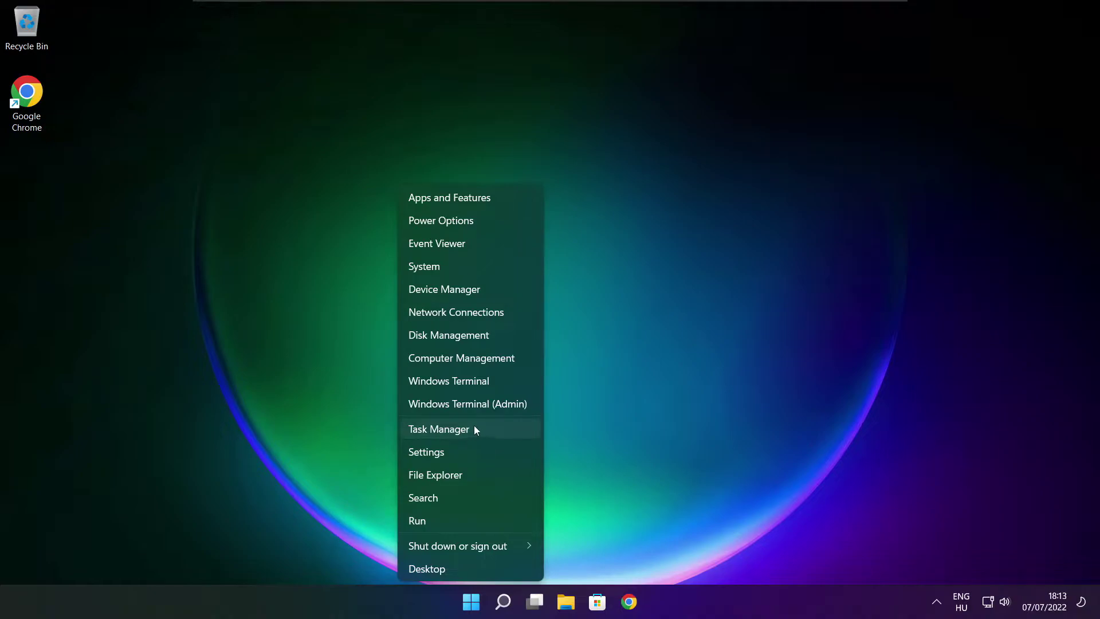
left_click(473, 430)
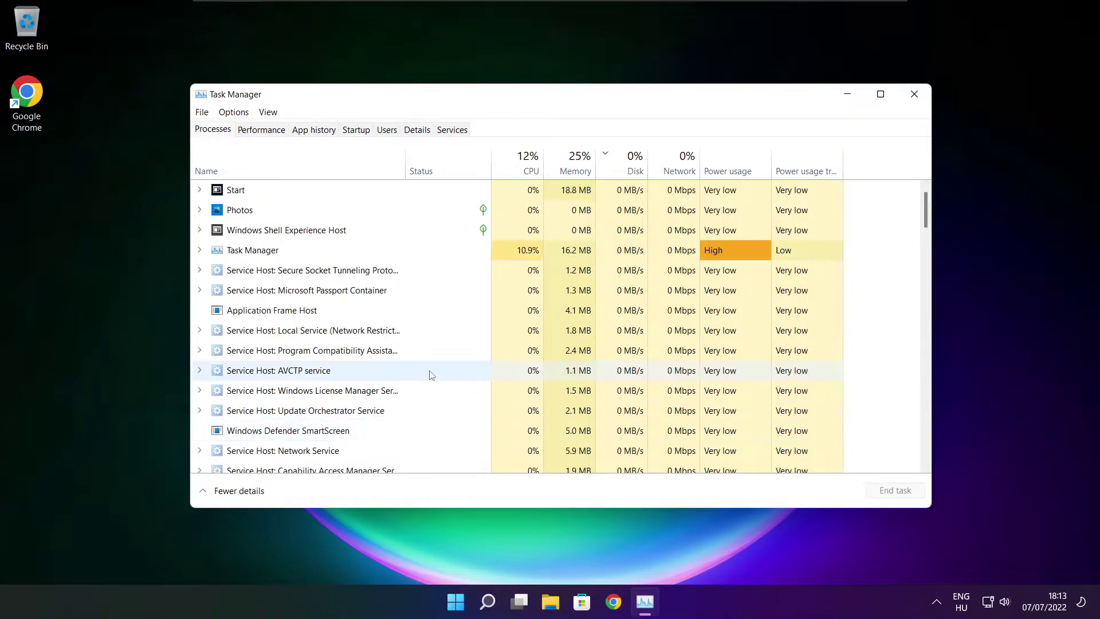
left_click(357, 131)
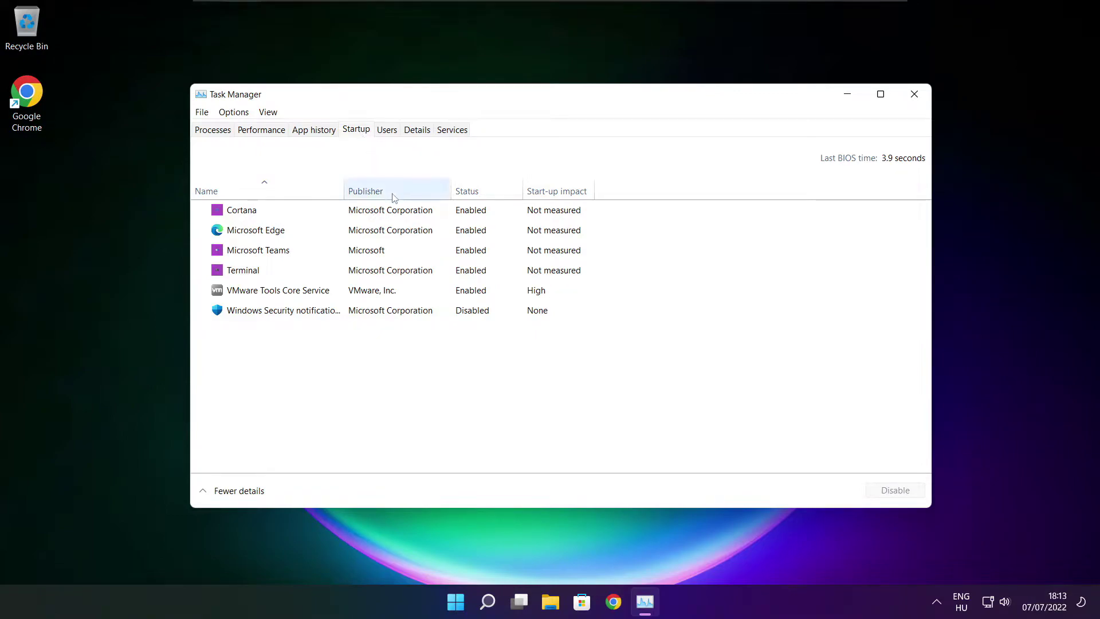
Disable Cortana, Microsoft Edge, Microsoft Teams and Terminal at start-up, then close Task Manager
left_click(412, 216)
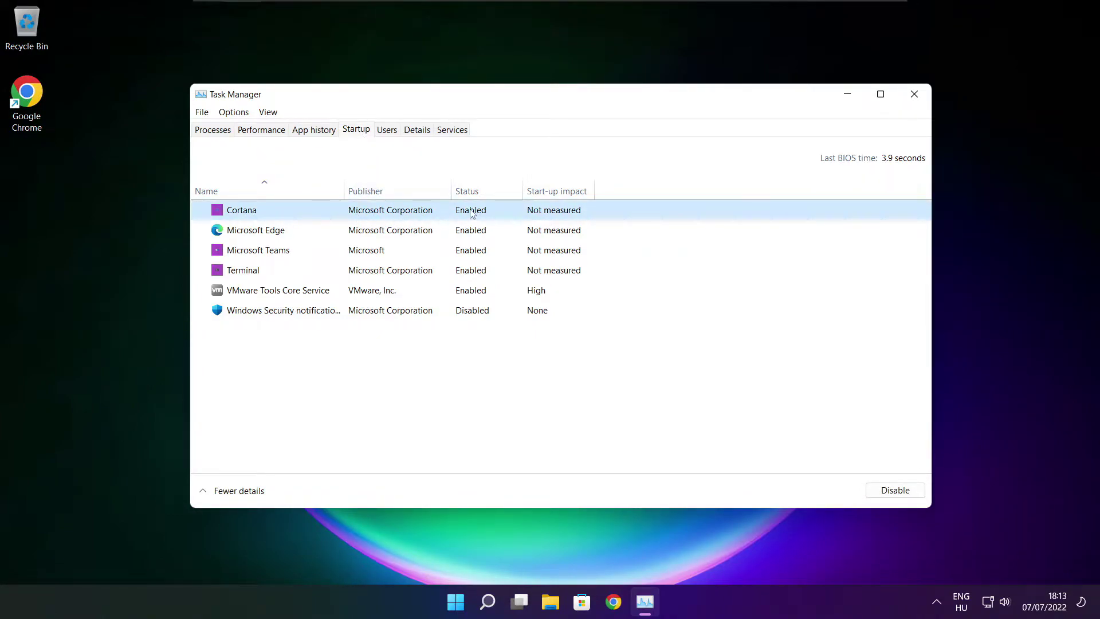
left_click(882, 494)
left_click(341, 235)
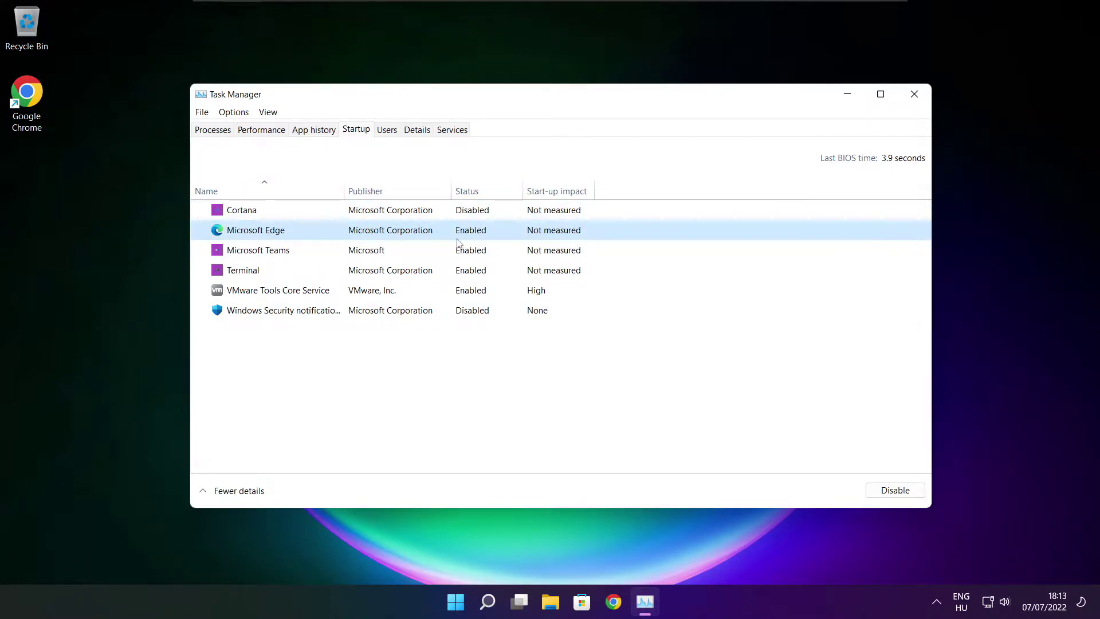
left_click(895, 493)
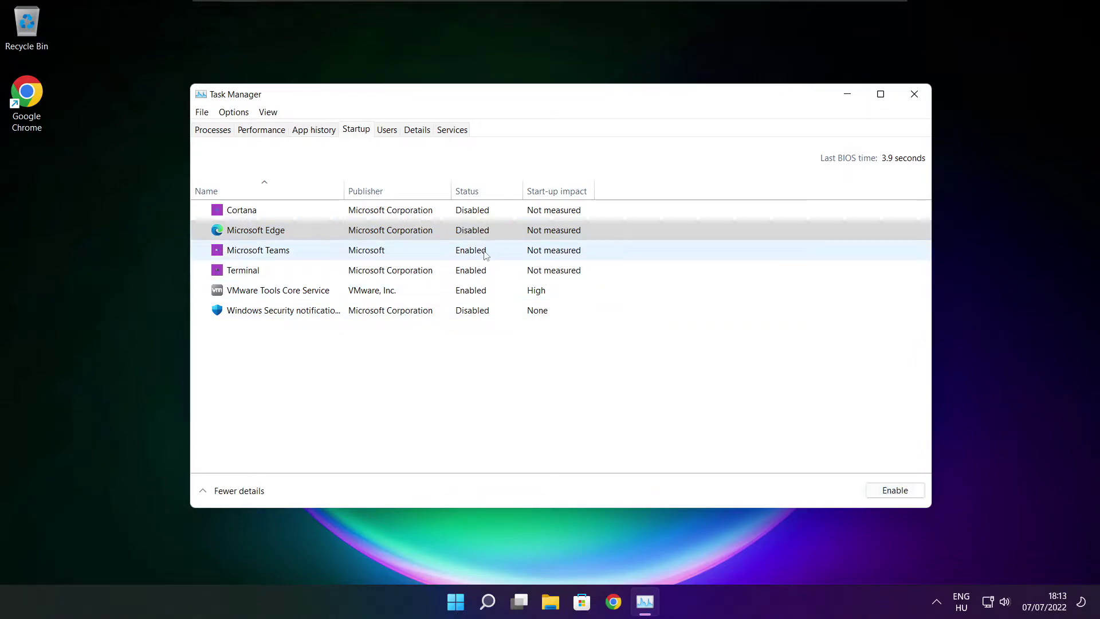
left_click(458, 252)
left_click(911, 496)
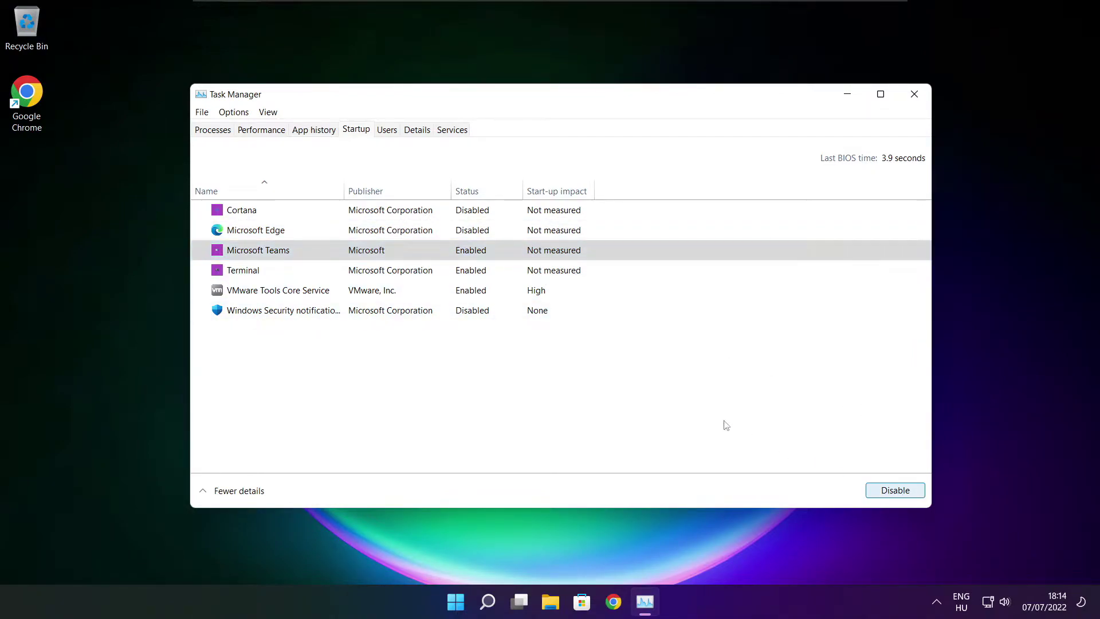
left_click(418, 278)
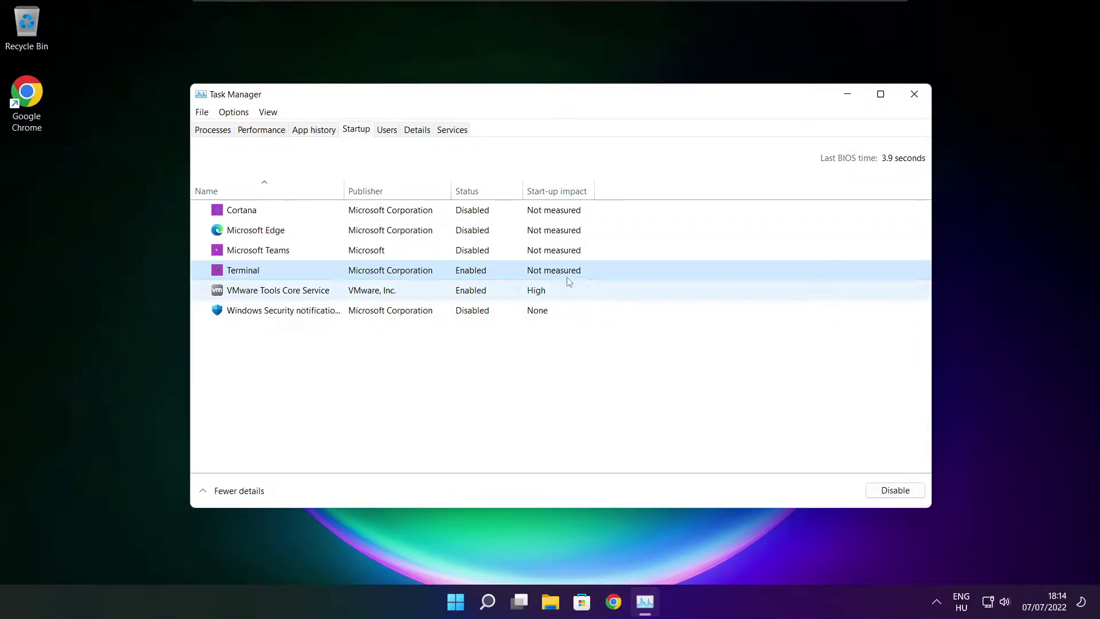
left_click(910, 497)
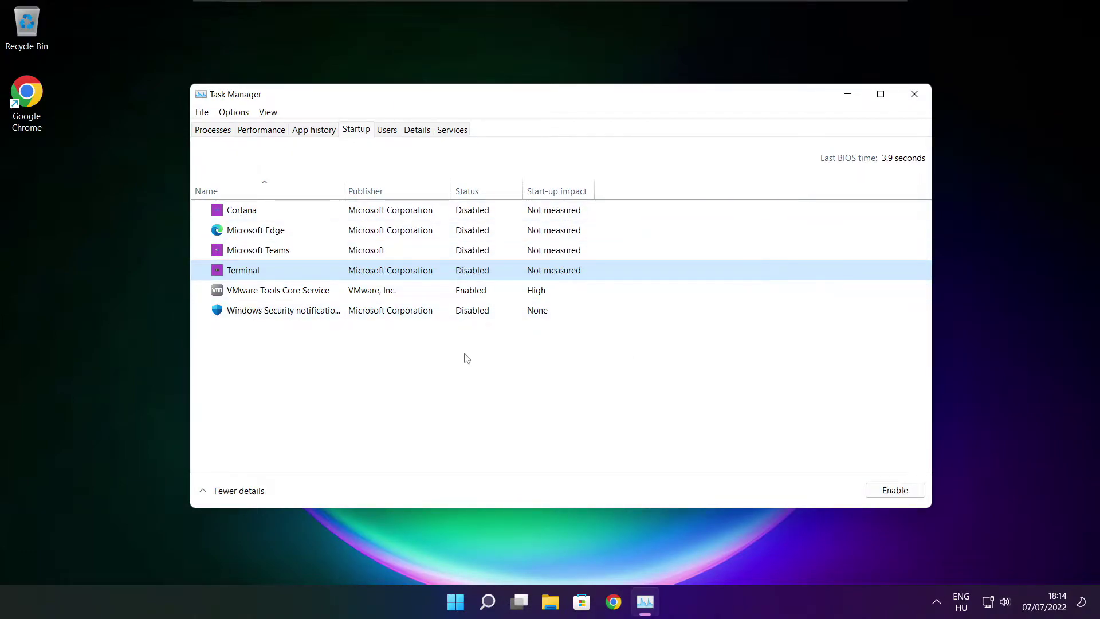
left_click(913, 95)
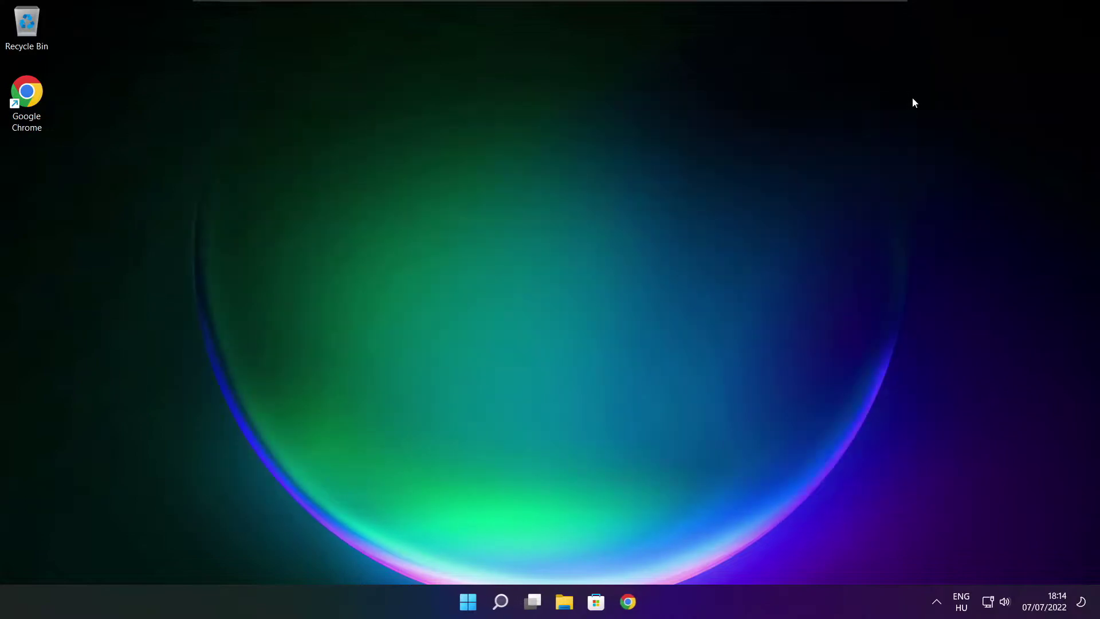
Open Optimise Drives, analyse C: (9% fragmented), start optimising it, and close the window
left_click(504, 606)
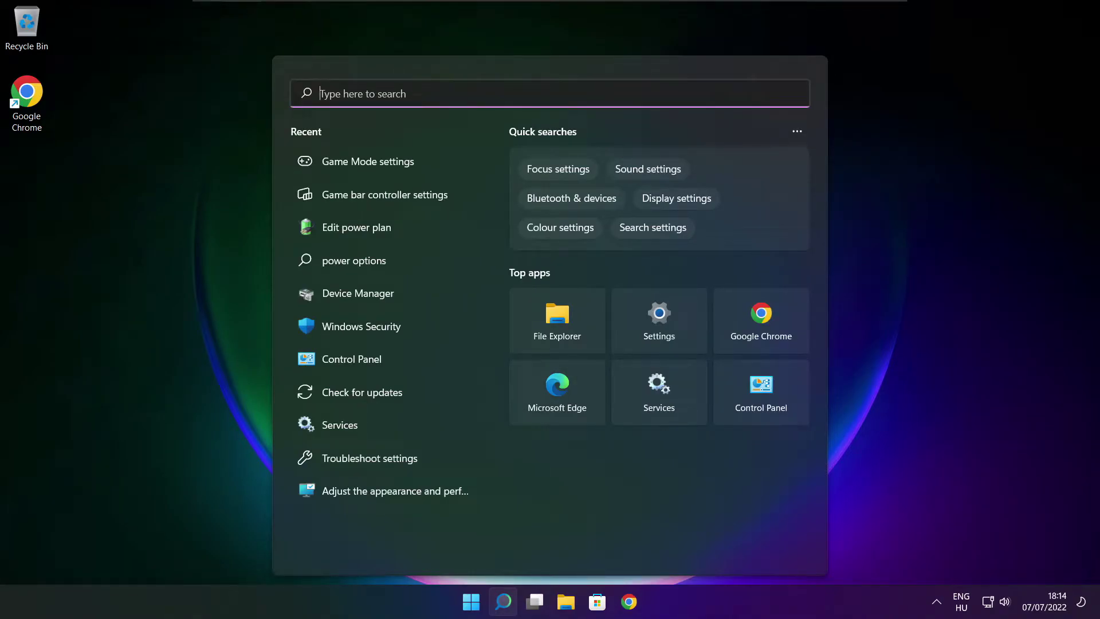
type("op")
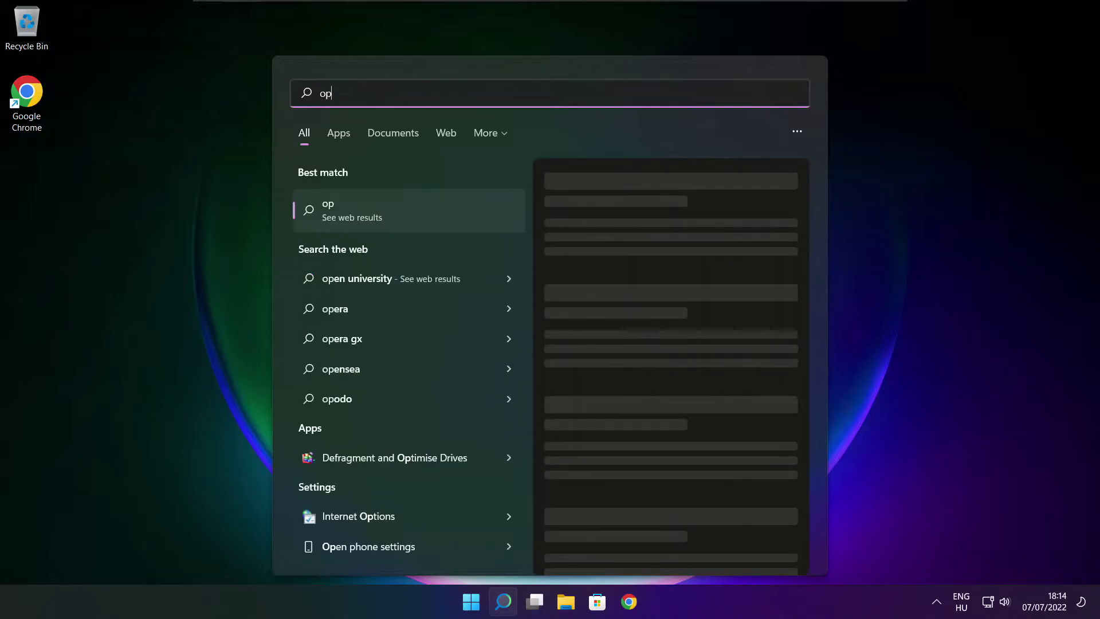
type("timise")
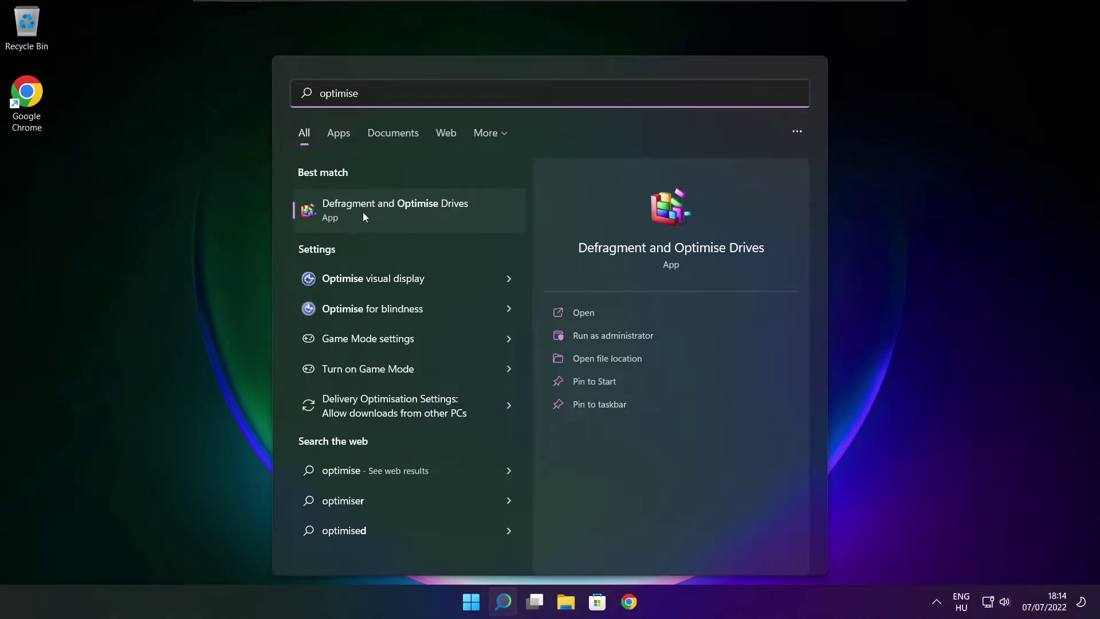
left_click(430, 209)
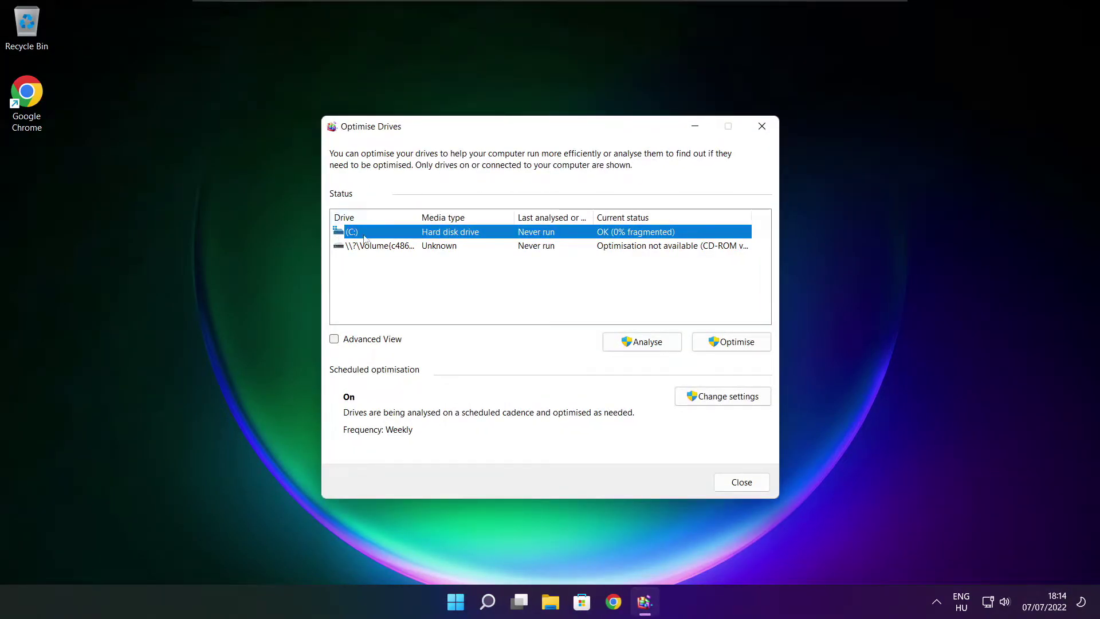
left_click(633, 342)
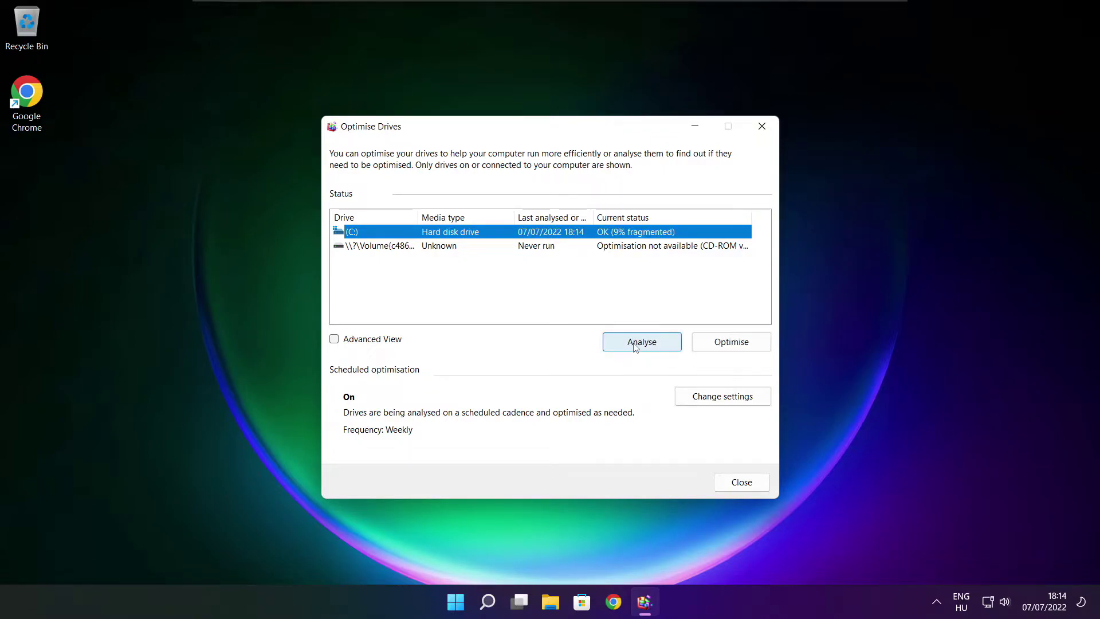
left_click(737, 345)
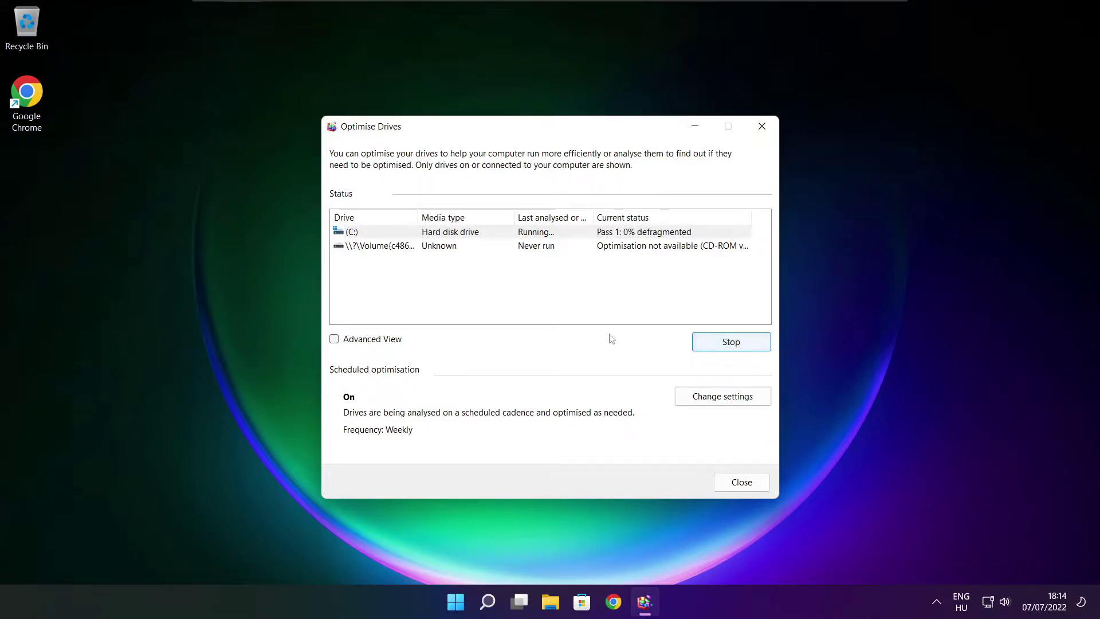
key("alt+F4")
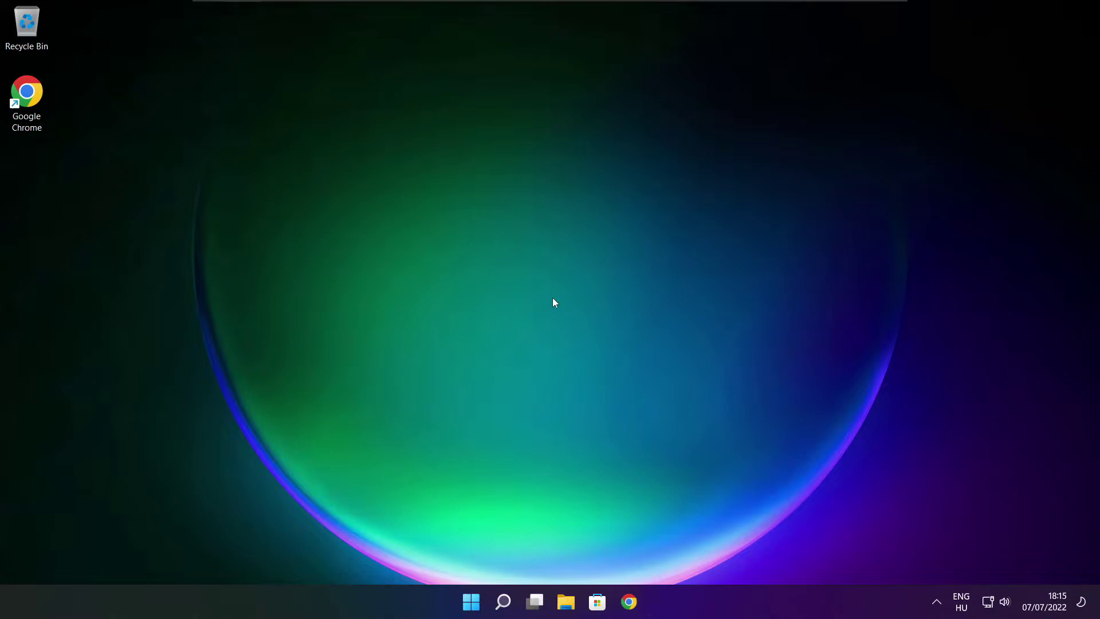
Open Windows Update via 'updates' search, check for updates until up to date, then close Settings
left_click(502, 605)
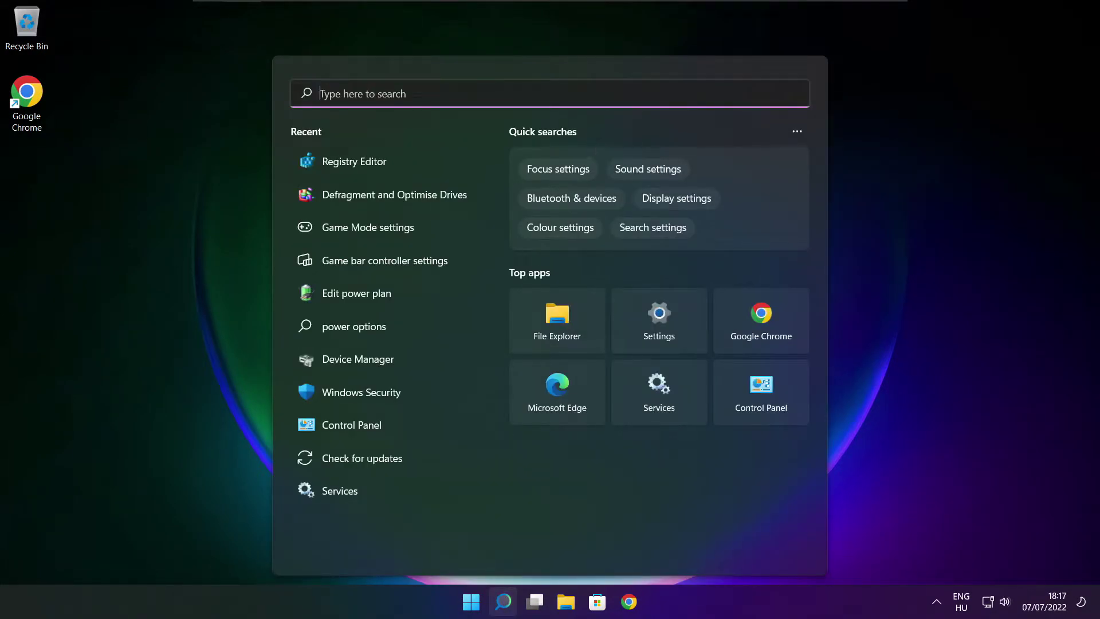
type("updates")
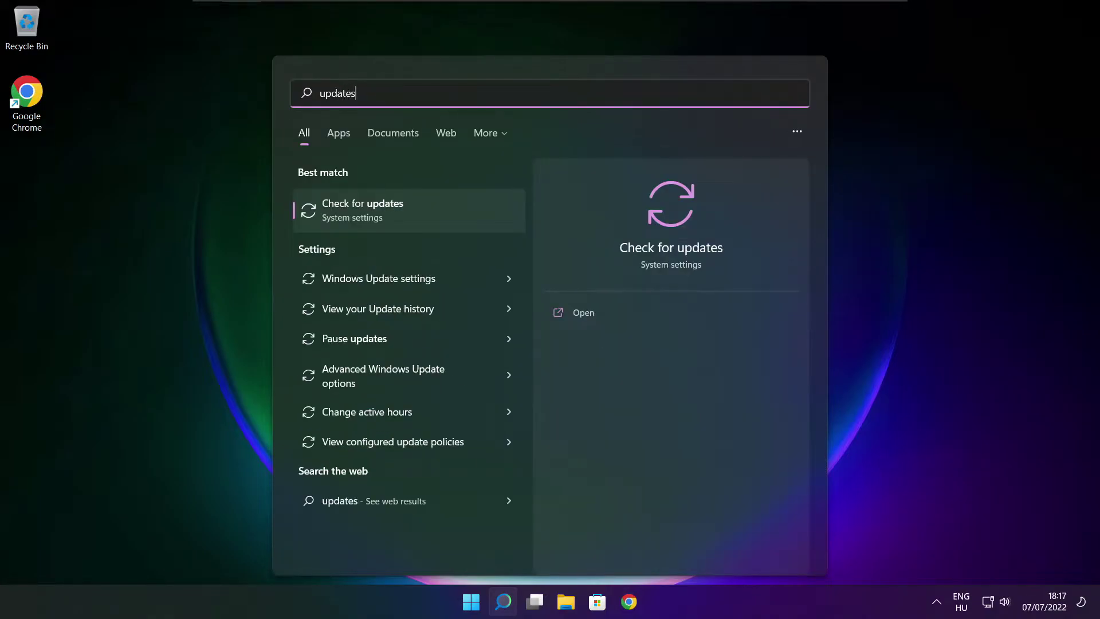
left_click(400, 214)
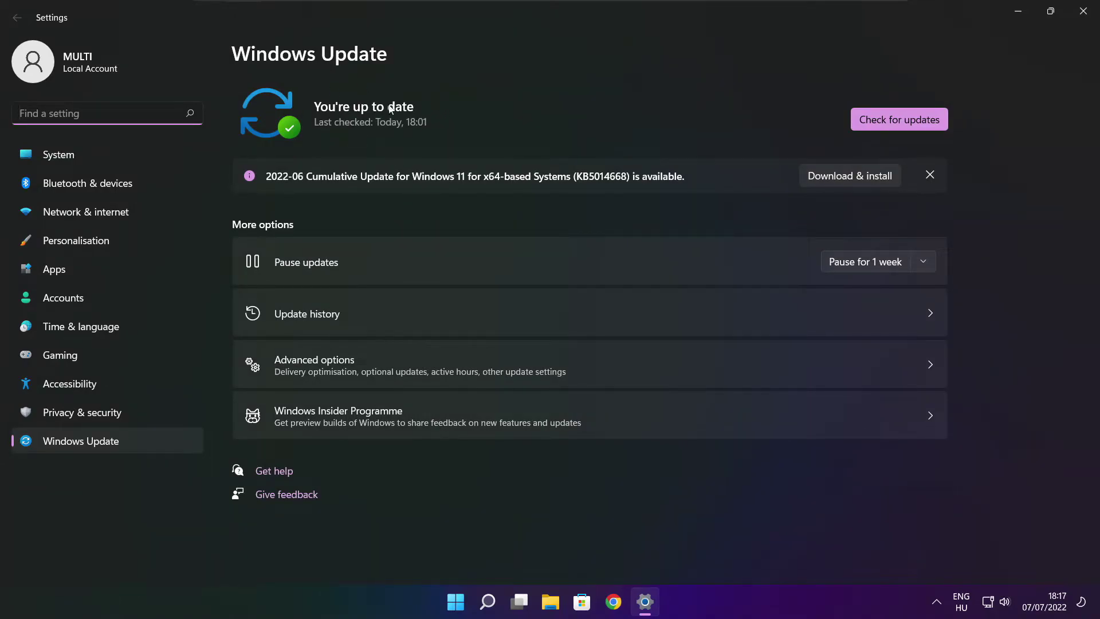
left_click(899, 119)
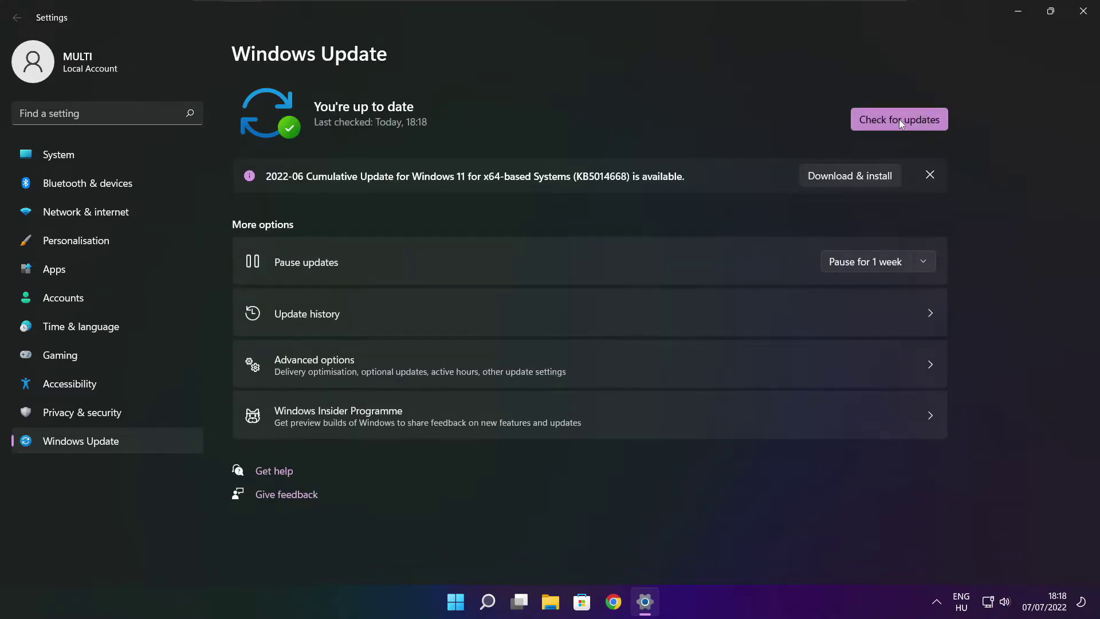
left_click(1083, 12)
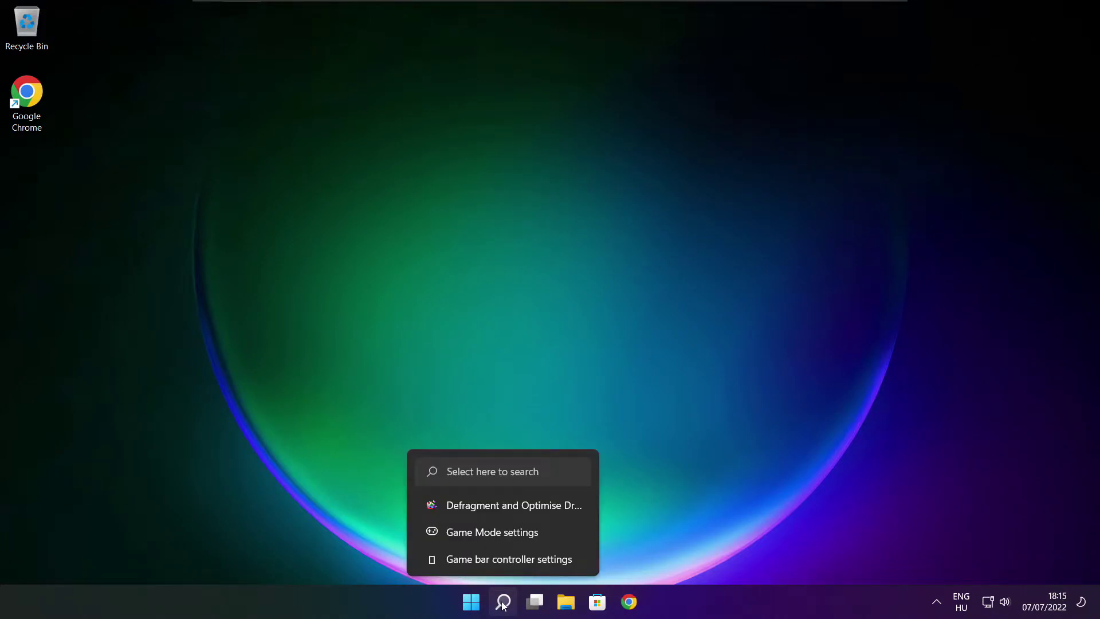
Launch Registry Editor via regedit and browse to HKEY_CURRENT_USER\System\GameConfigStore
left_click(503, 602)
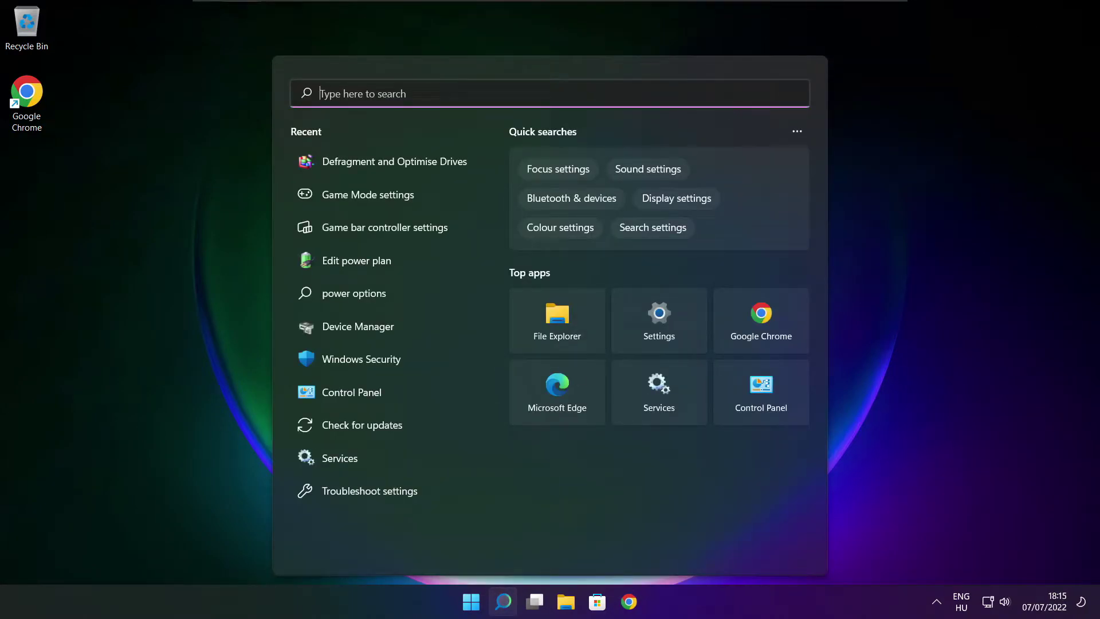
type("regedit")
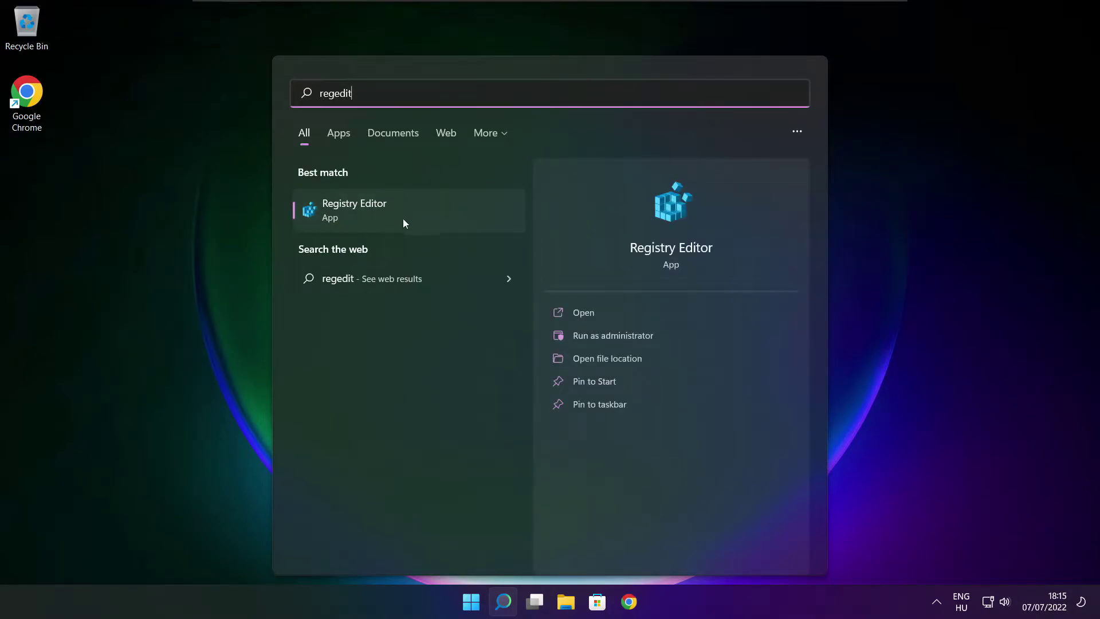
left_click(419, 210)
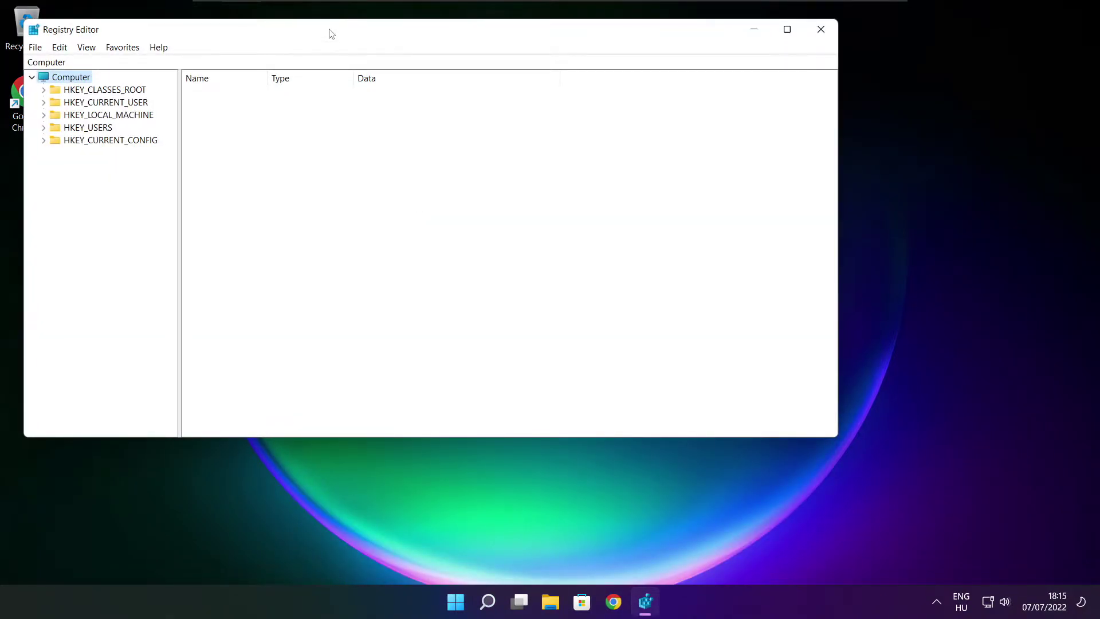
left_click_drag(328, 32, 447, 115)
left_click(171, 186)
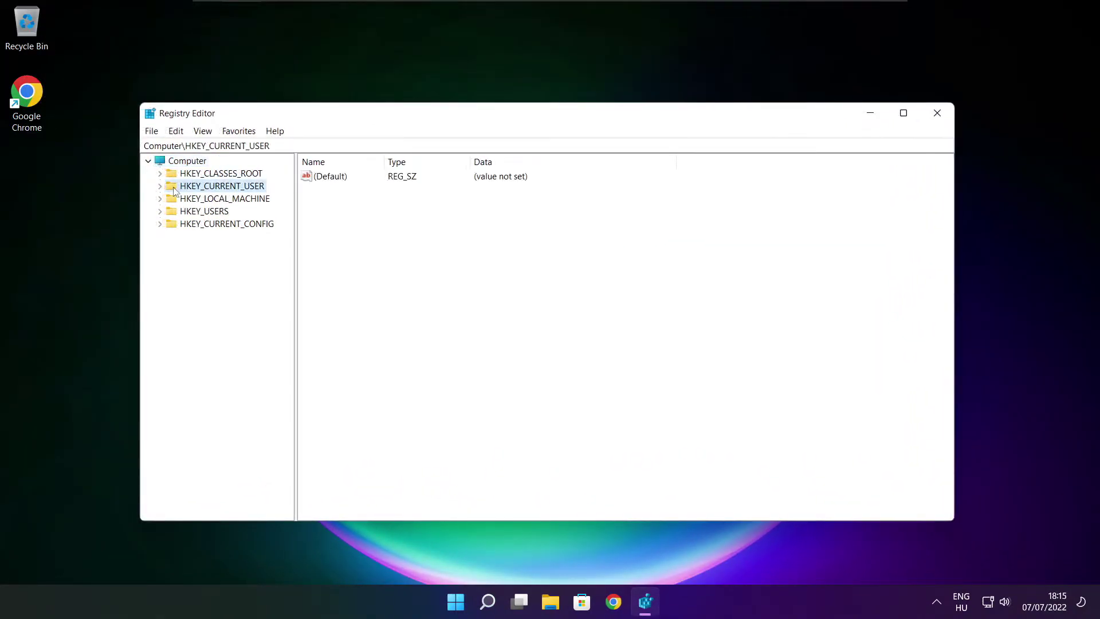
left_click(160, 186)
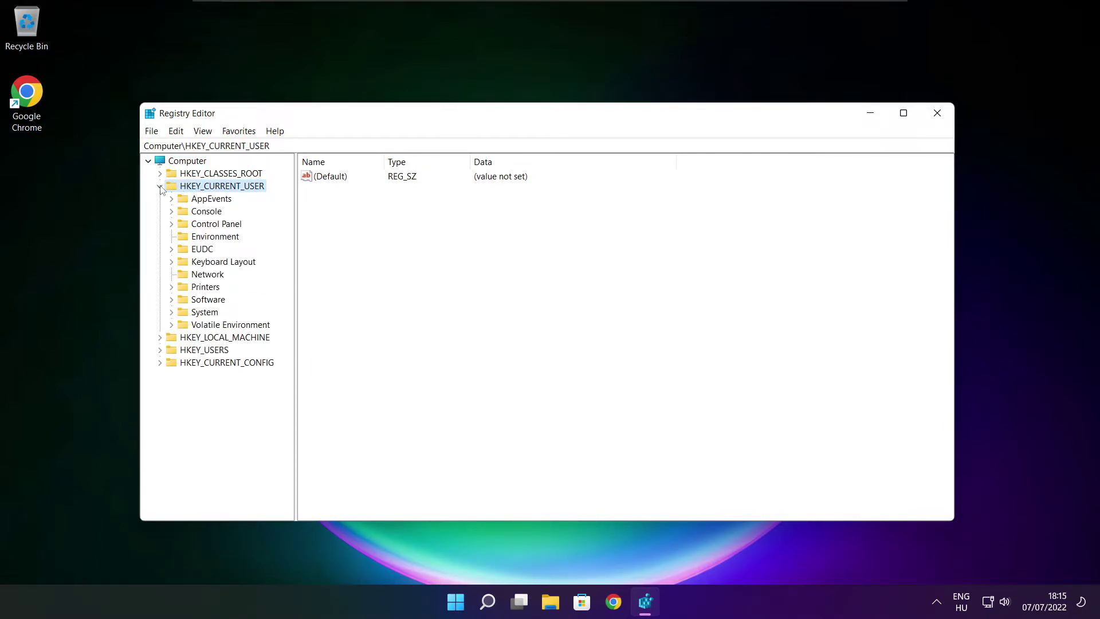
left_click(185, 315)
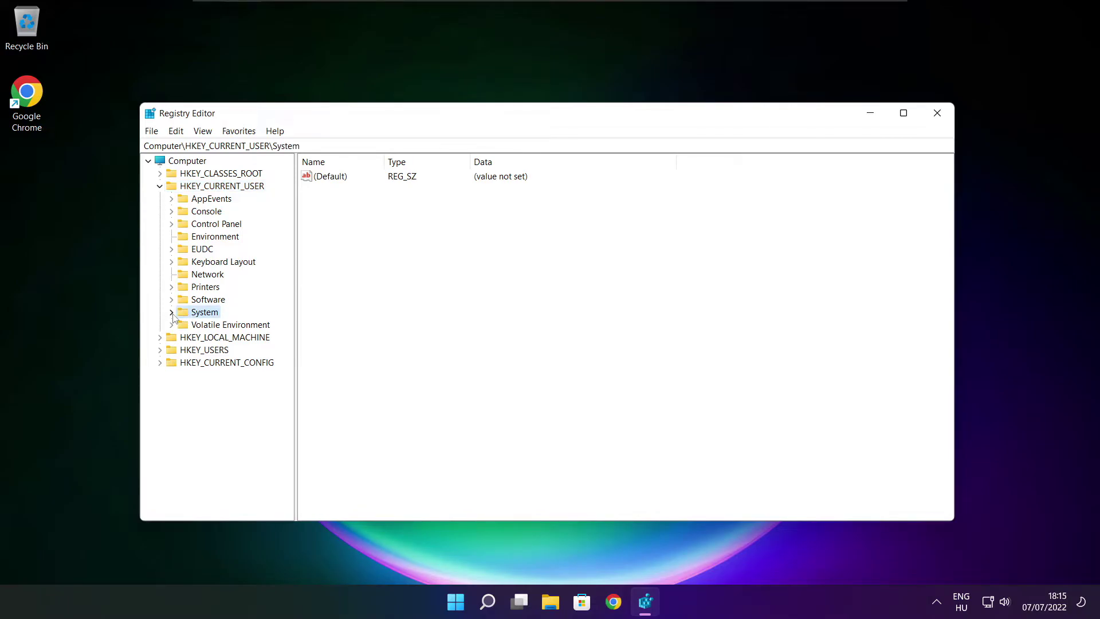
left_click(171, 313)
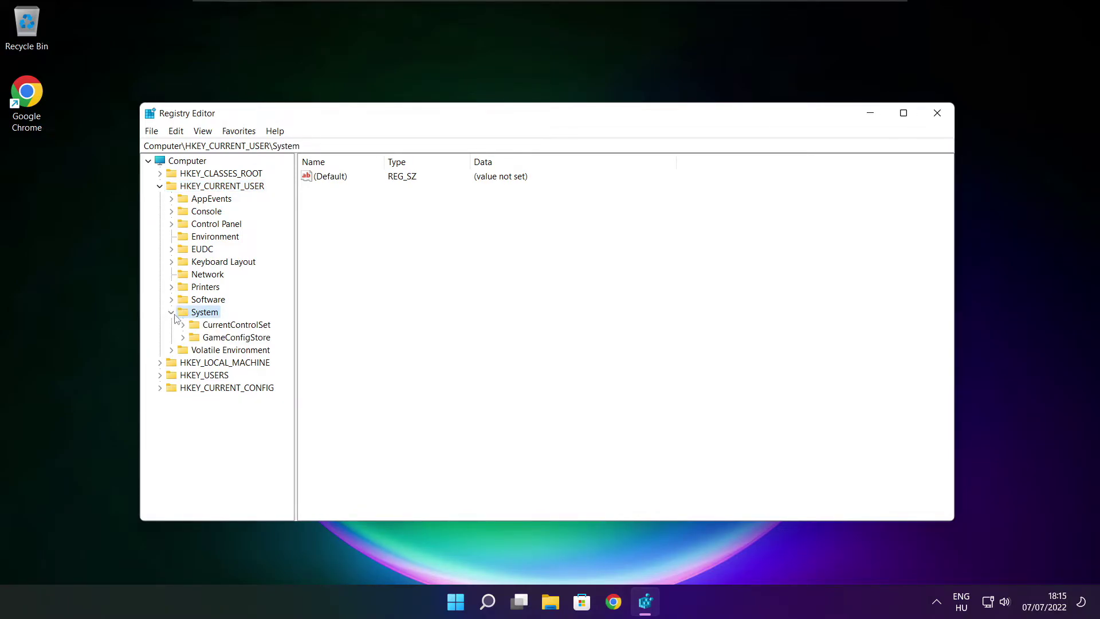
left_click(218, 341)
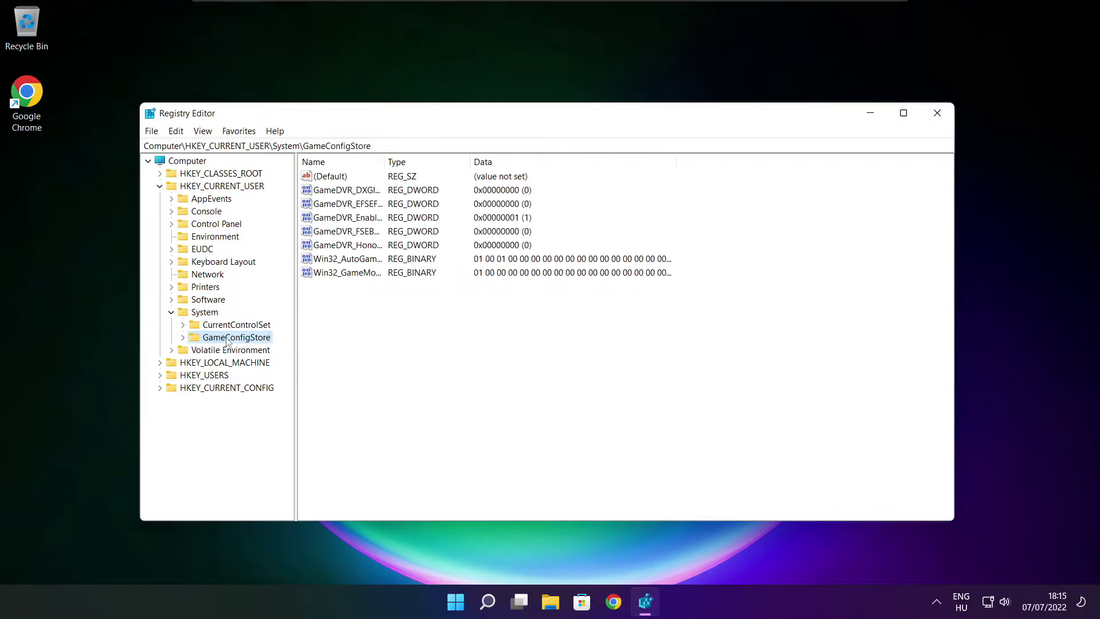
Set the GameDVR_Enabled value data to 0
left_click_drag(384, 158, 484, 156)
left_click(355, 220)
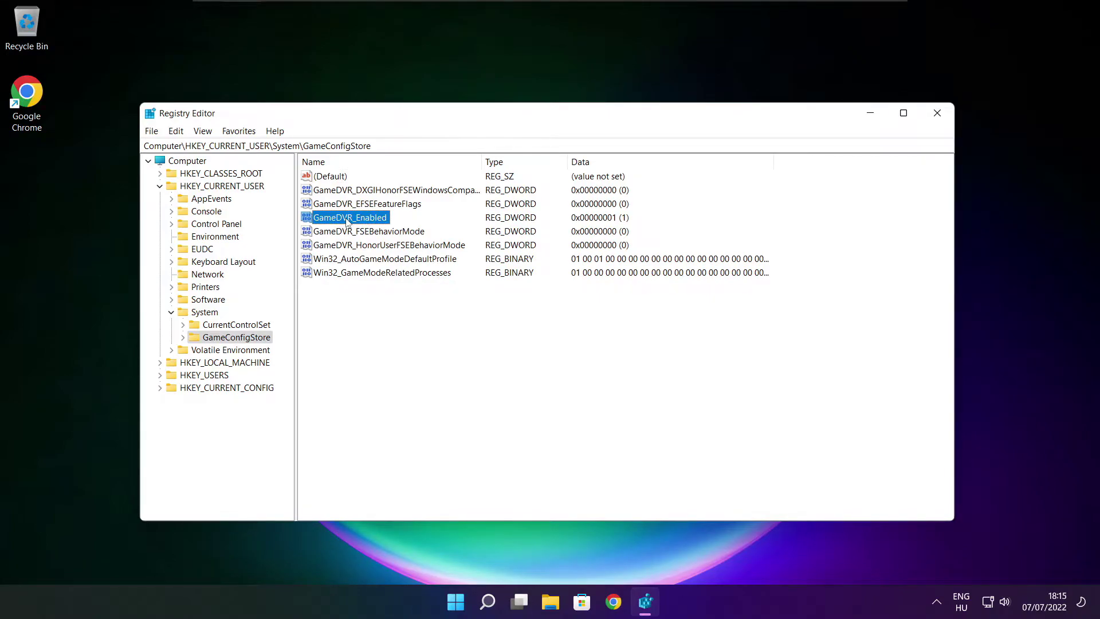
double_click(347, 220)
left_click_drag(323, 184, 578, 228)
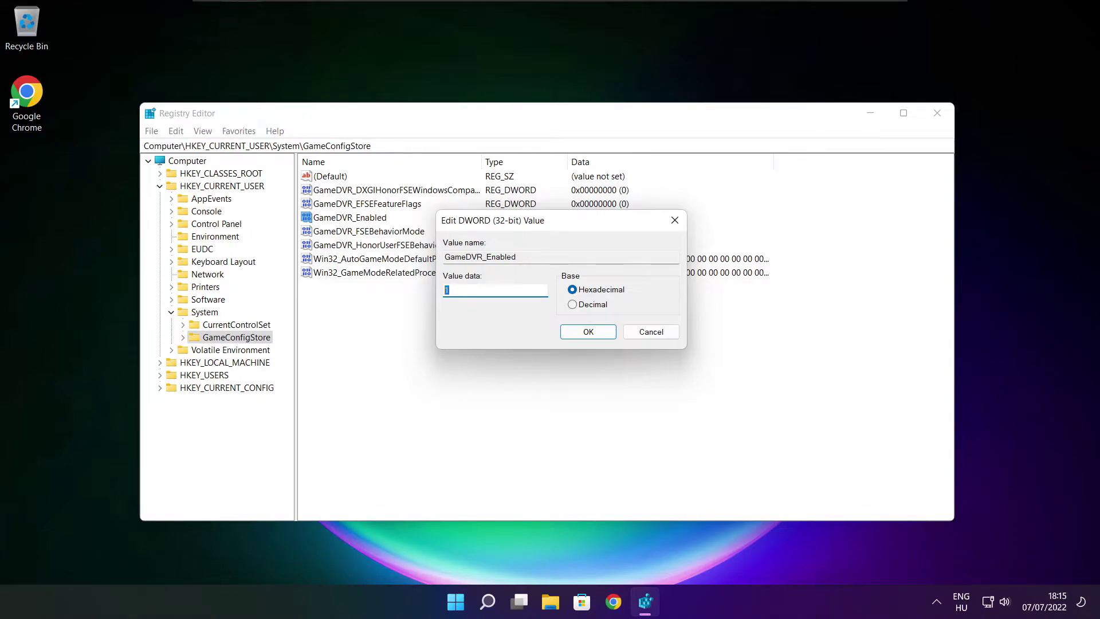
type("0")
left_click(589, 333)
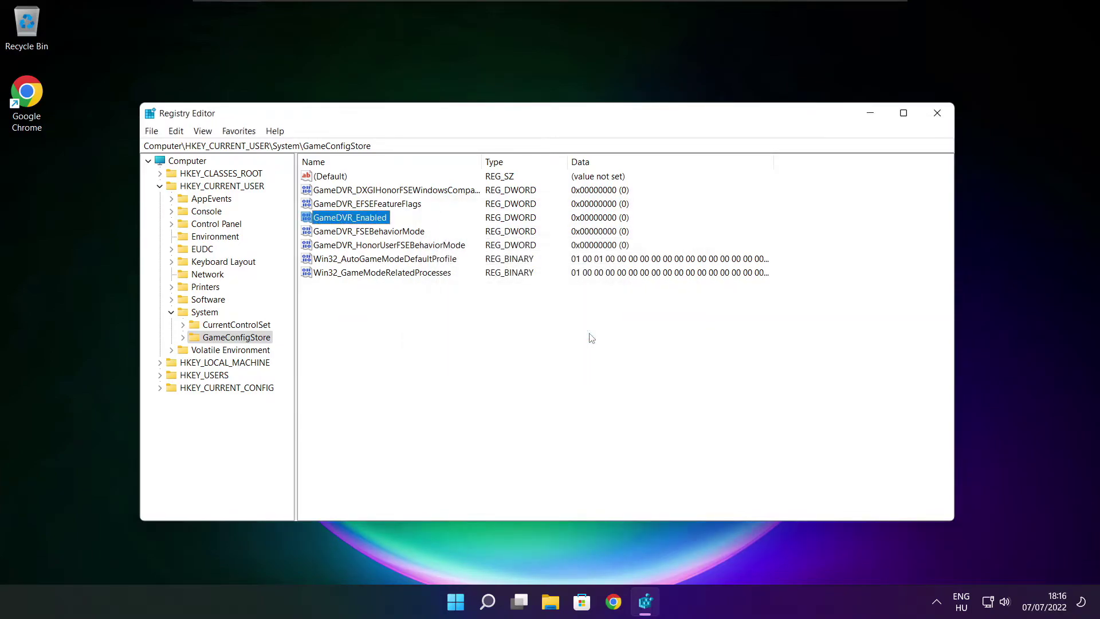
Collapse HKEY_CURRENT_USER and expand HKEY_LOCAL_MACHINE\SOFTWARE\Microsoft
left_click(160, 186)
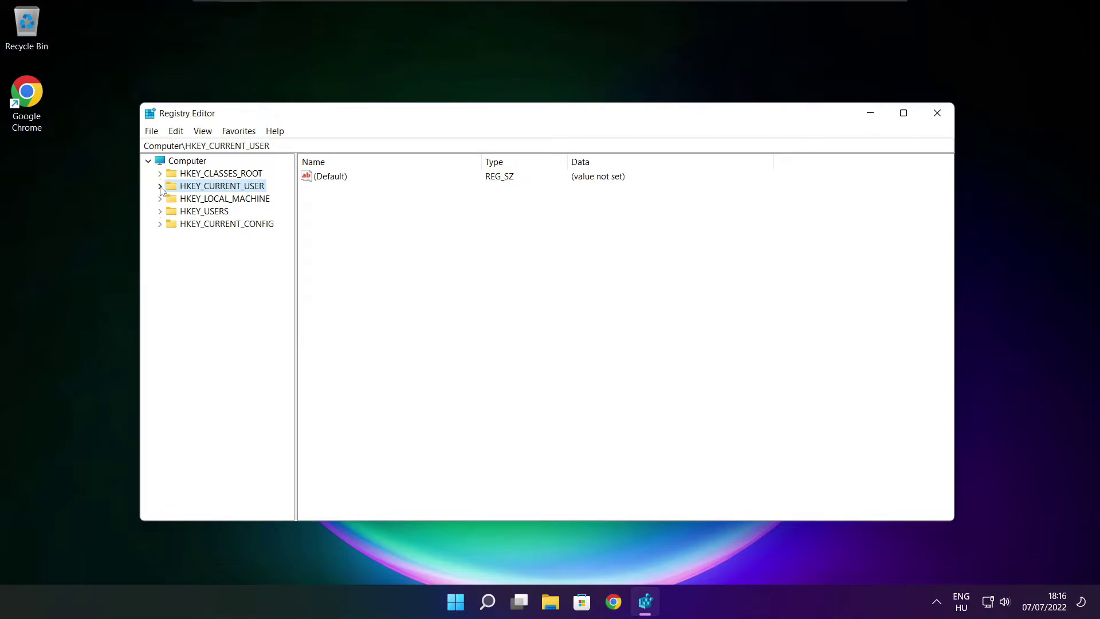
left_click(171, 199)
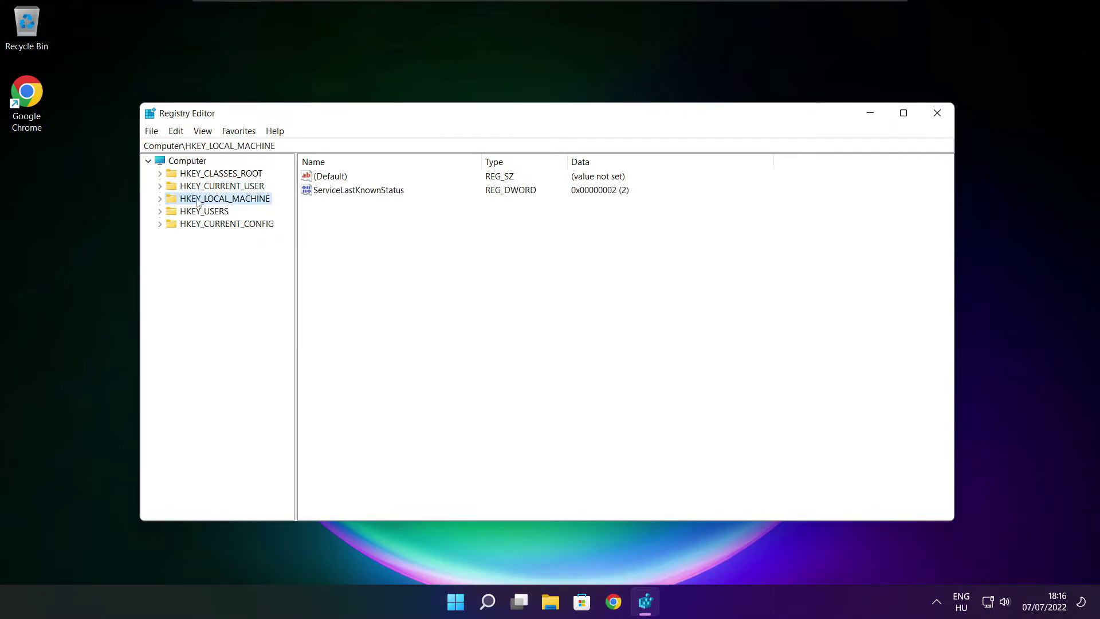
left_click(160, 199)
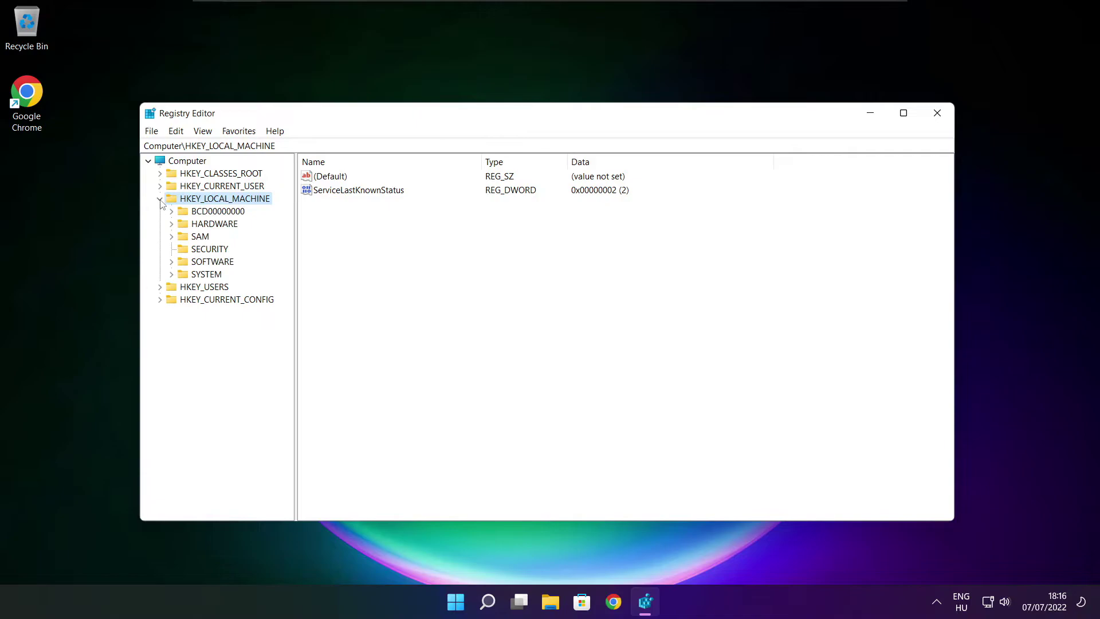
left_click(185, 264)
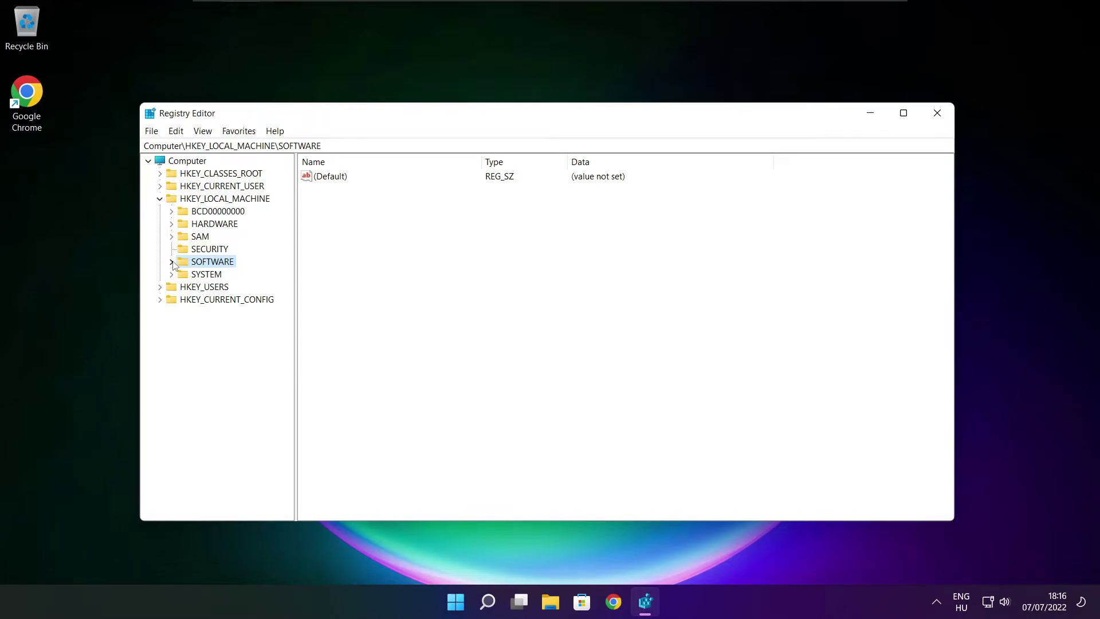
left_click(171, 262)
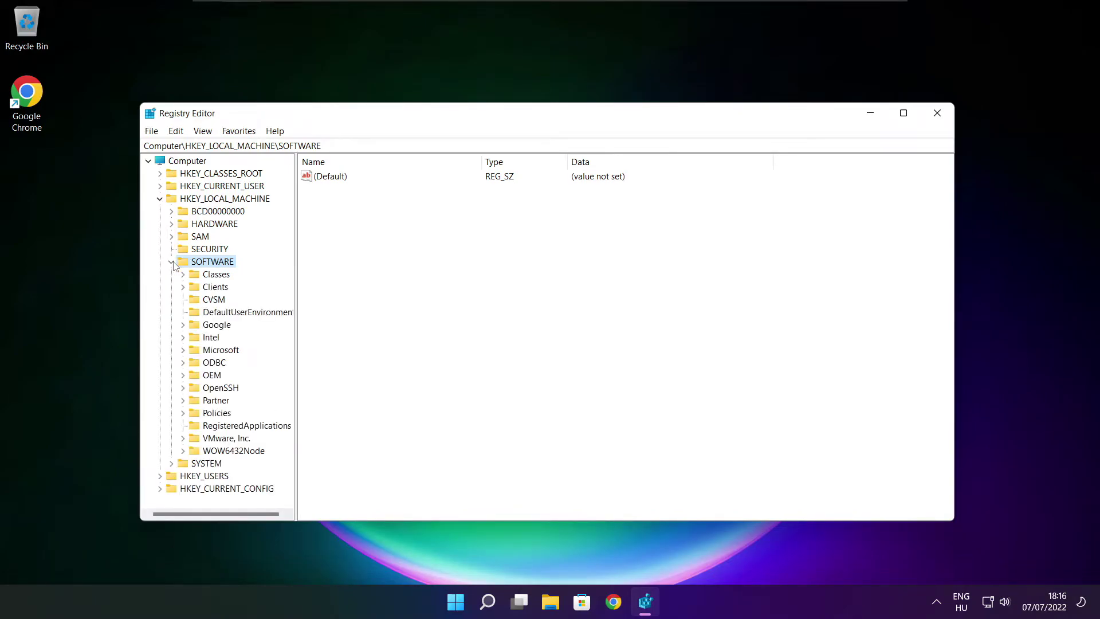
left_click(189, 353)
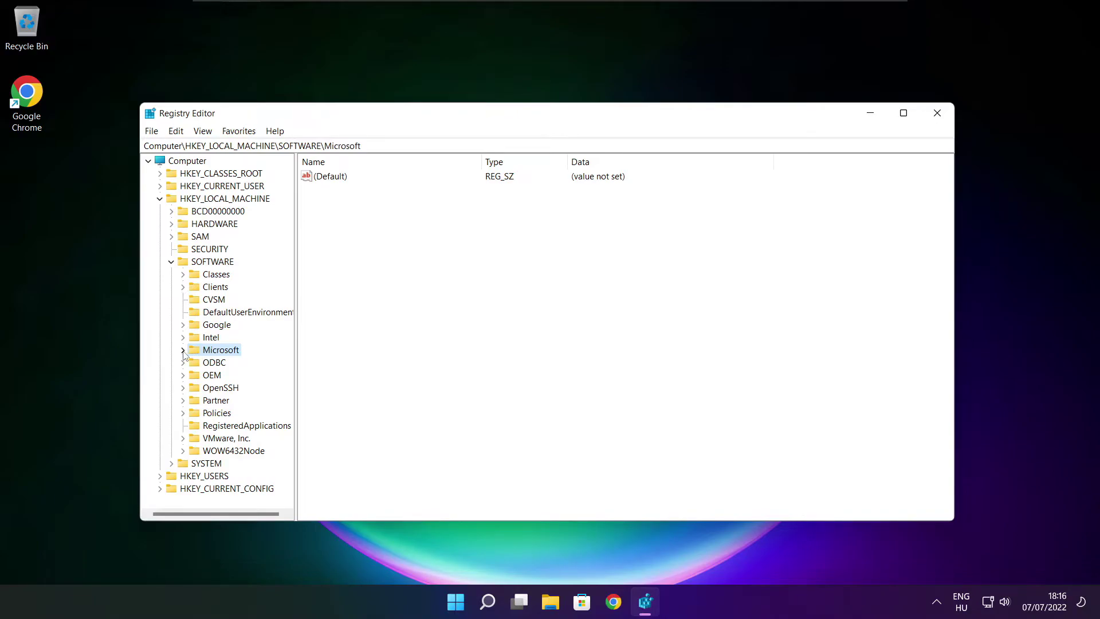
left_click(183, 350)
Expand Microsoft's PolicyManager key and its default subkey
scroll(225, 343, "down", 20)
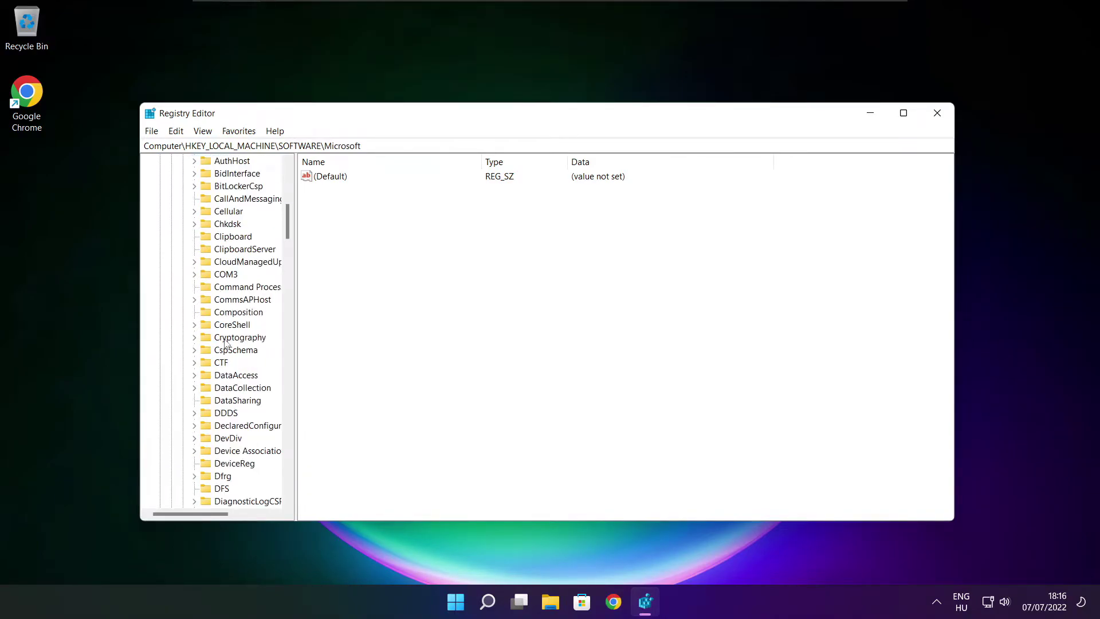
scroll(225, 343, "down", 20)
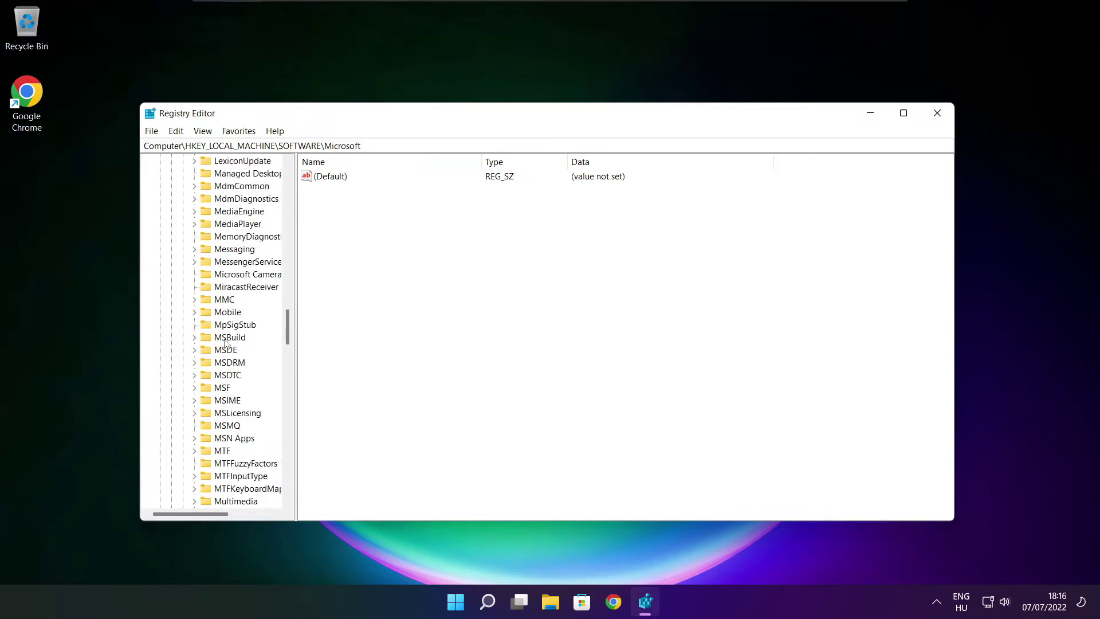
scroll(225, 342, "down", 1)
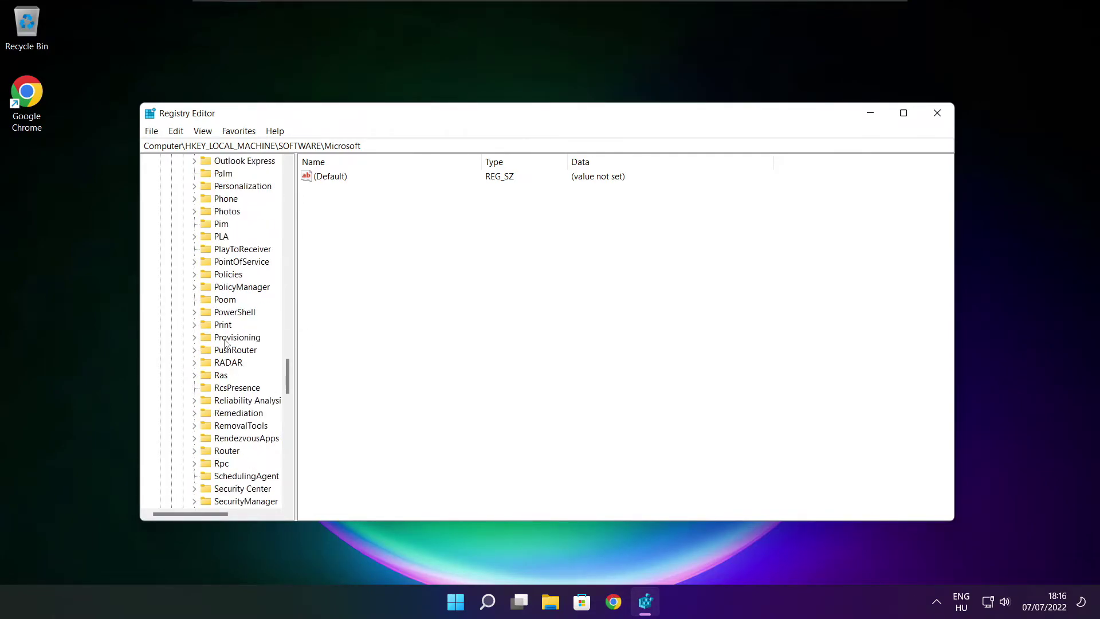
scroll(227, 322, "up", 1)
left_click(228, 326)
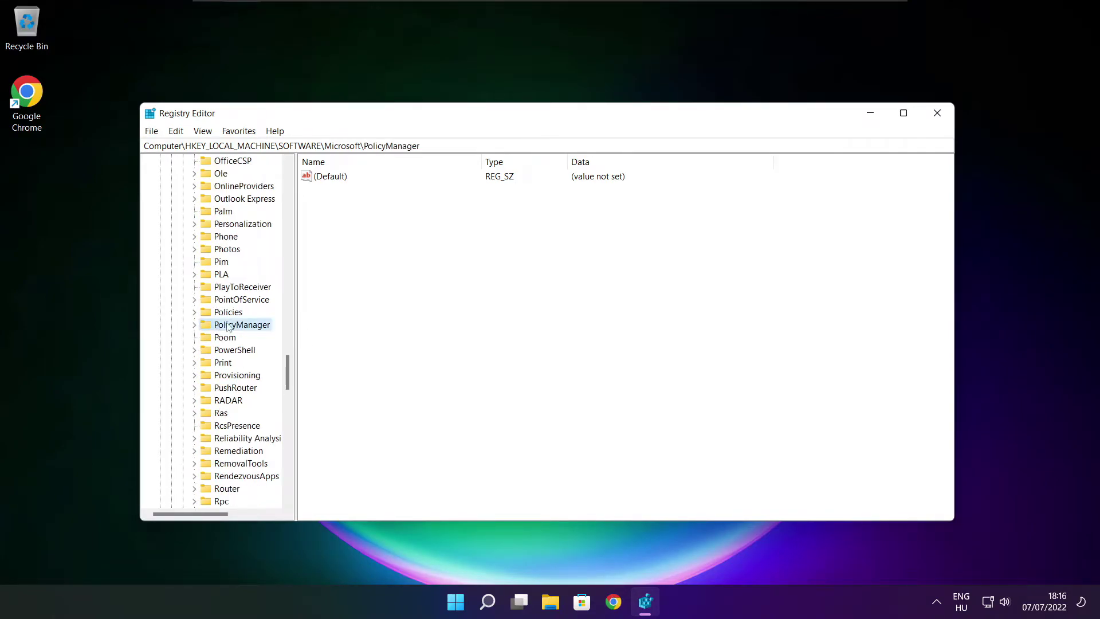
left_click(194, 325)
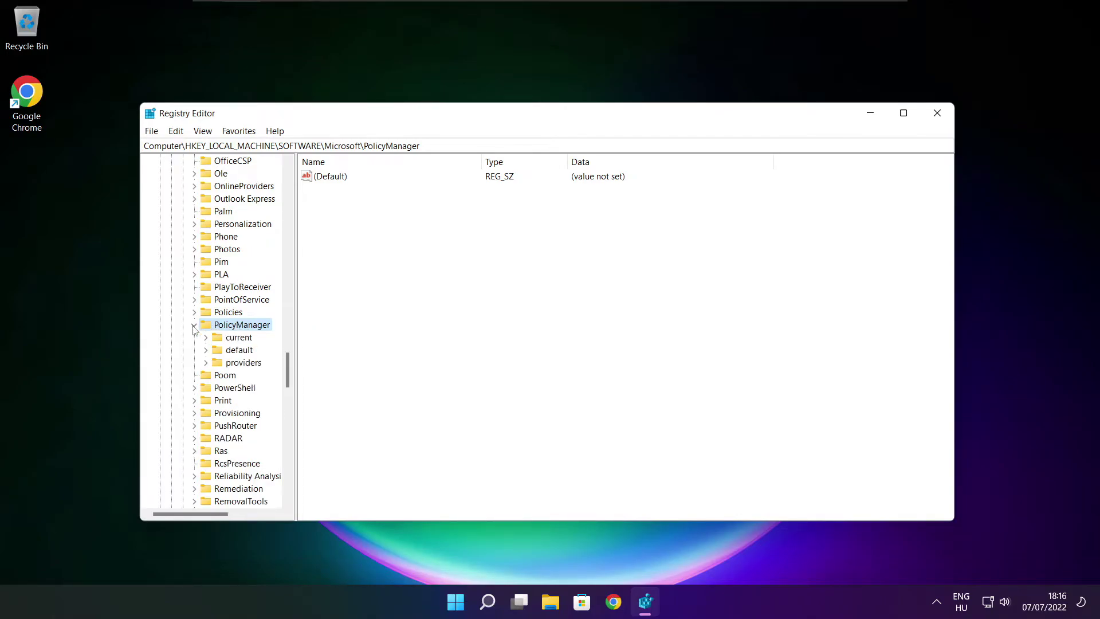
left_click(237, 351)
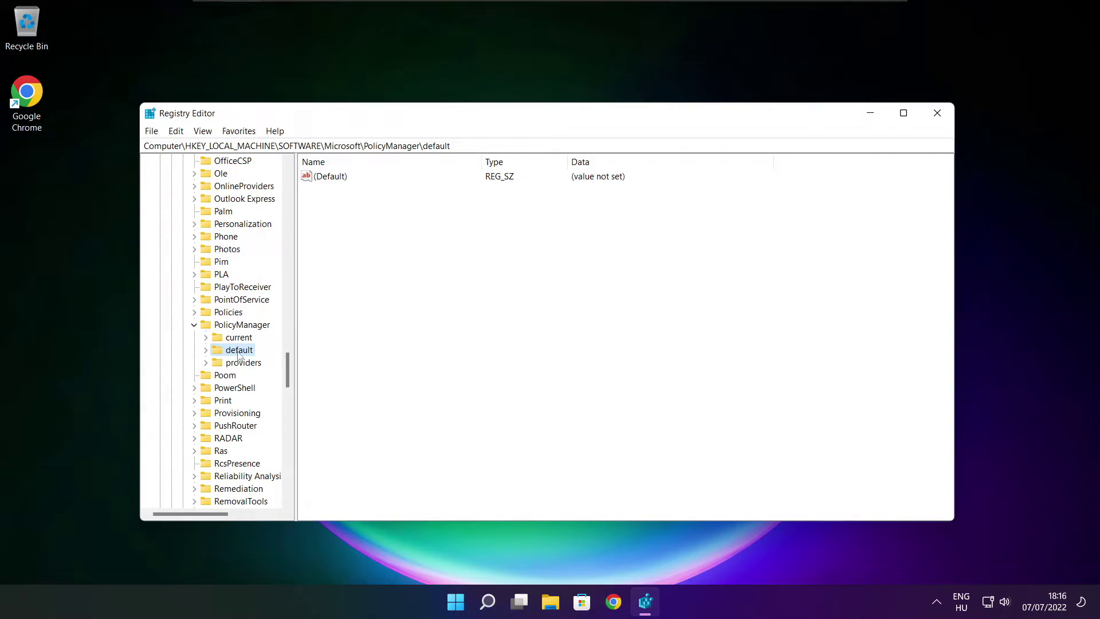
left_click(206, 350)
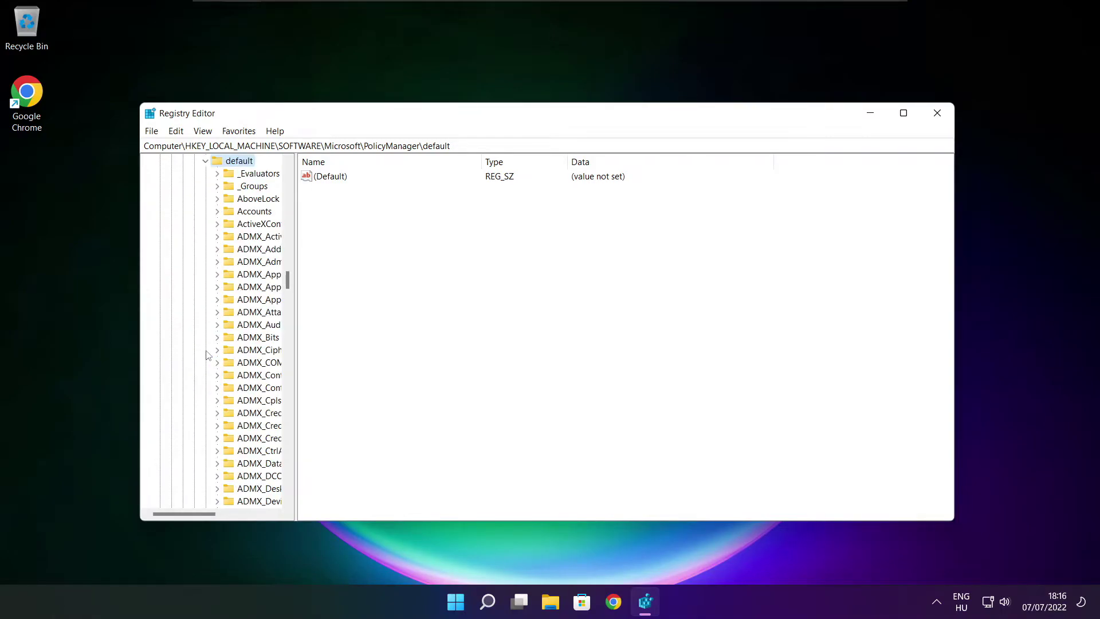
Expand default\ApplicationManagement to list its policies, including AllowGameDVR
scroll(255, 252, "down", 12)
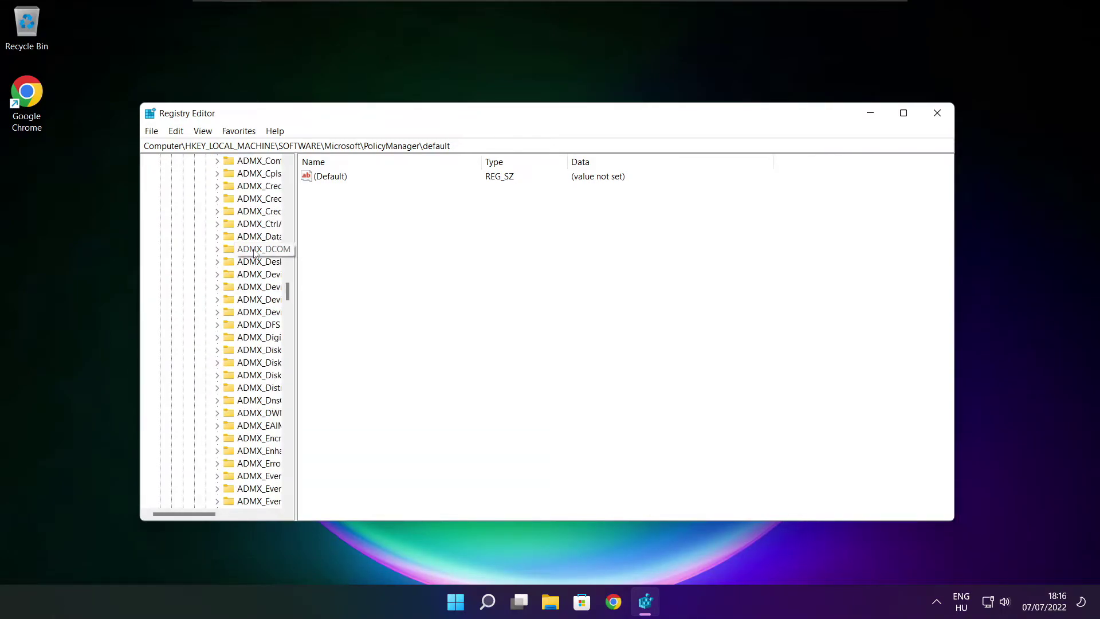
scroll(255, 252, "down", 20)
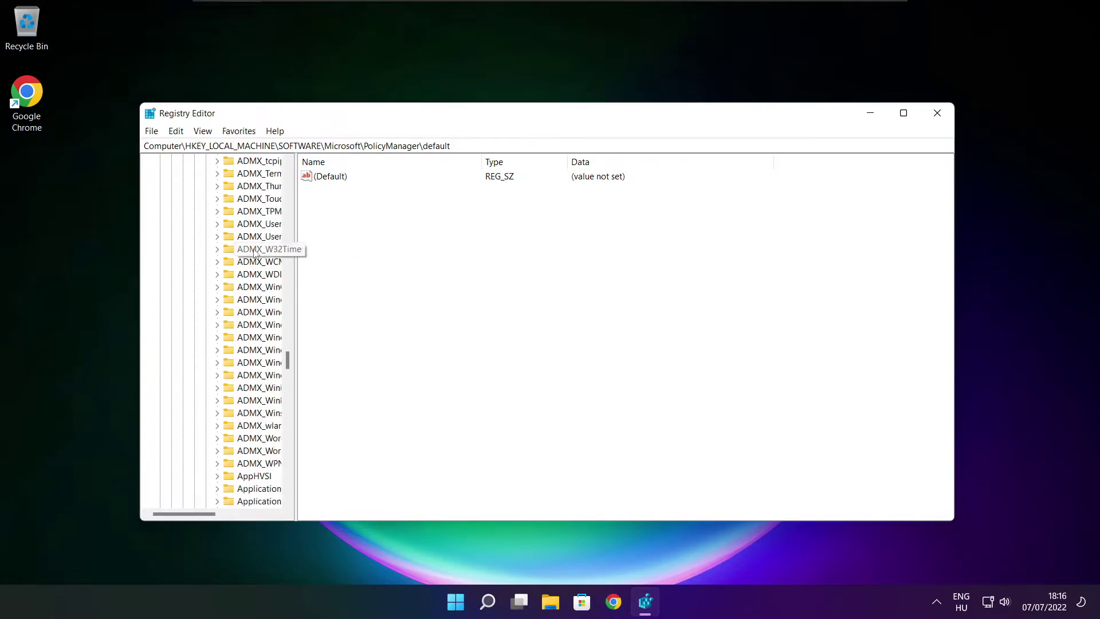
left_click_drag(295, 251, 364, 252)
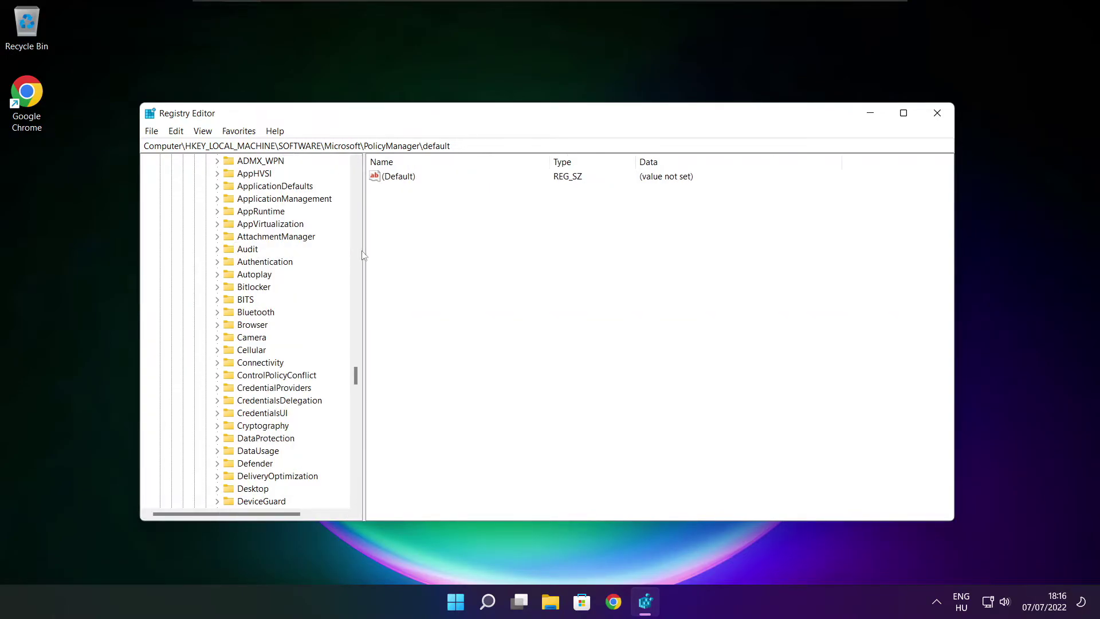
scroll(265, 241, "up", 1)
left_click(266, 238)
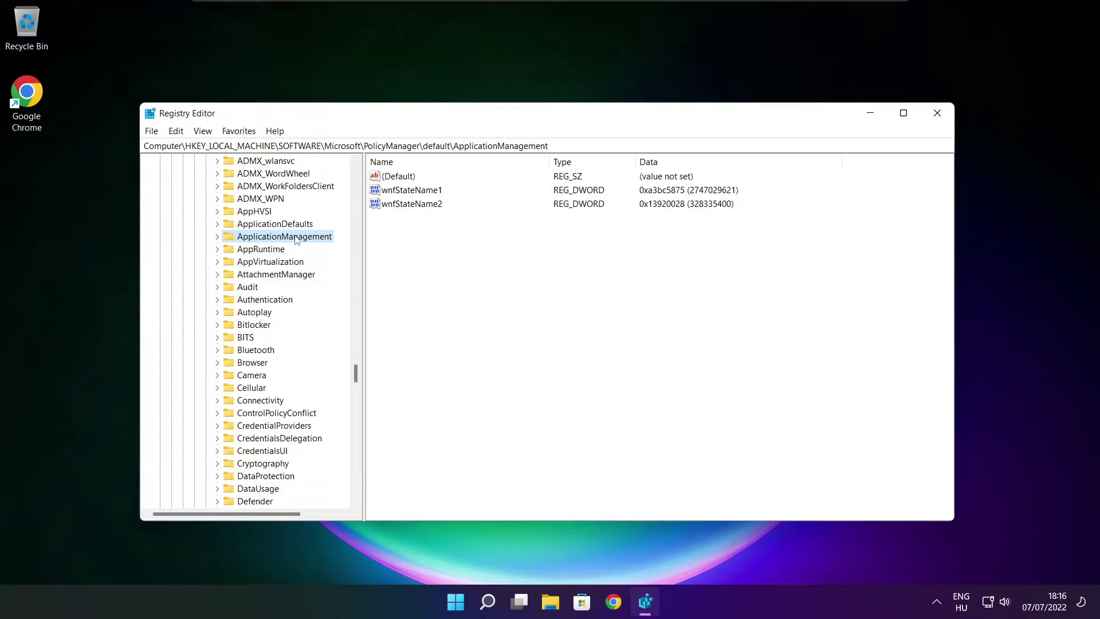
left_click(217, 238)
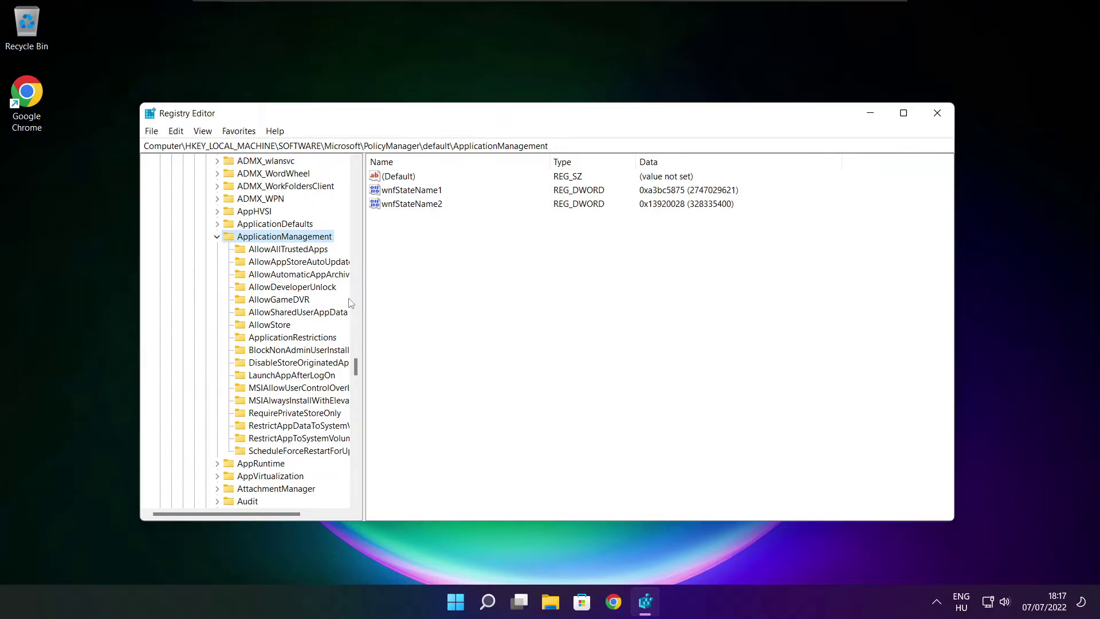
left_click_drag(363, 288, 376, 288)
Change the AllowGameDVR key's 'value' DWORD from 1 to 0
left_click(284, 301)
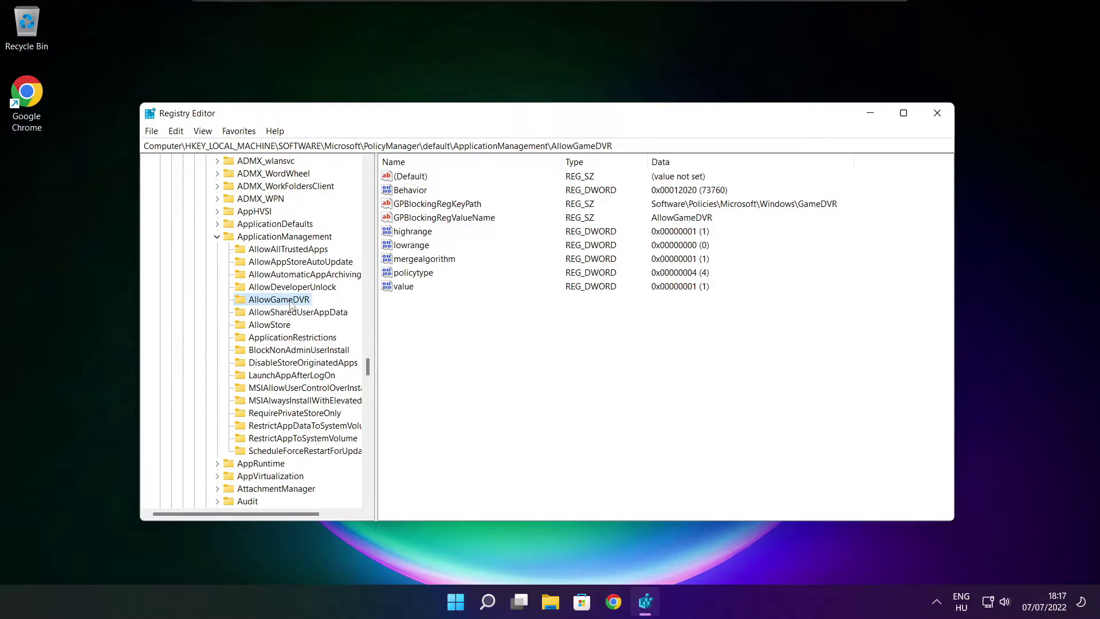
left_click(404, 288)
double_click(410, 288)
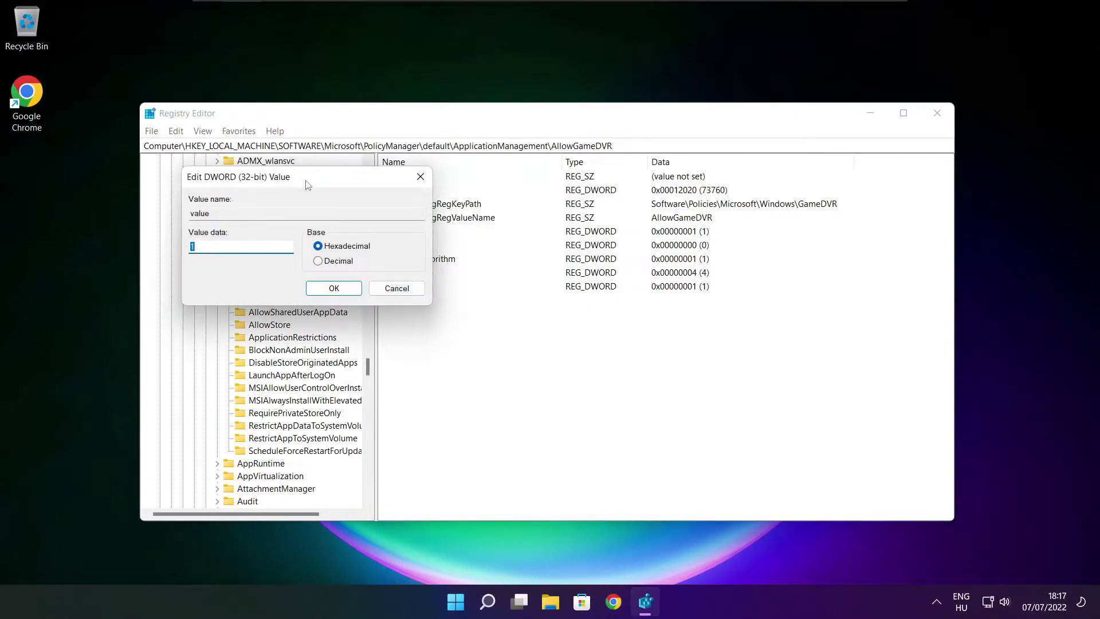
left_click_drag(312, 184, 557, 229)
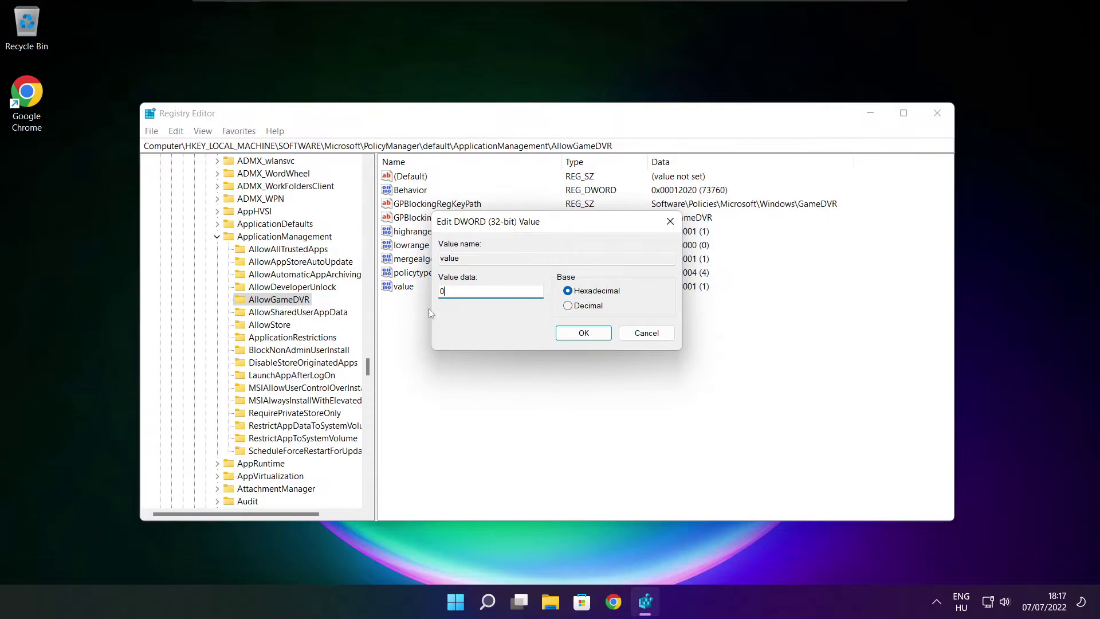
left_click(583, 334)
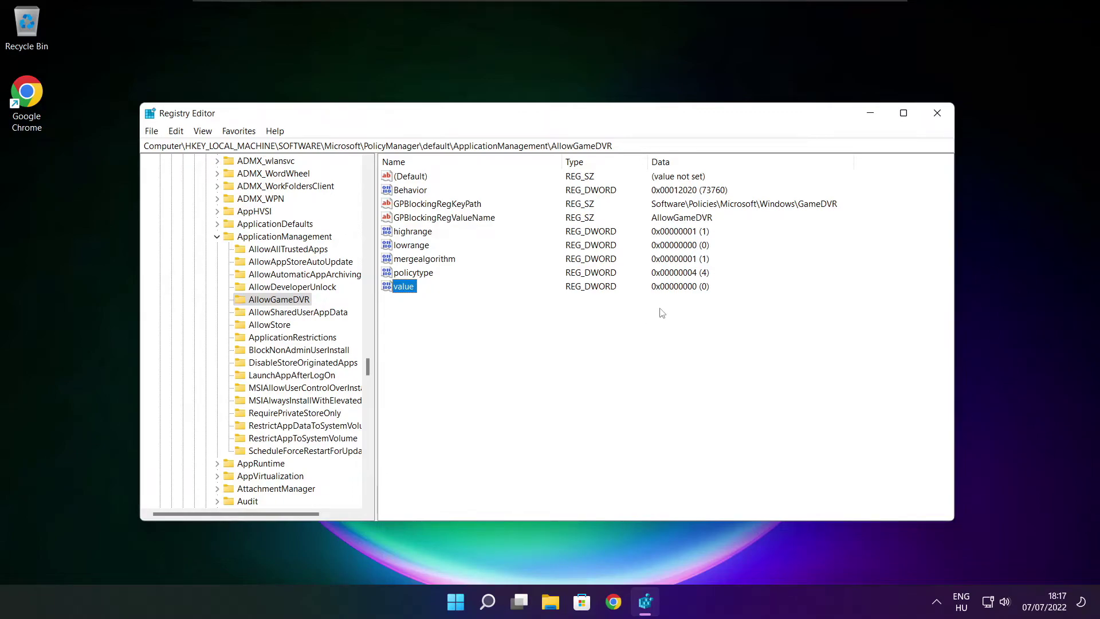
Close Registry Editor and download dxwebsetup.exe from the DirectX End-User Runtime page in Chrome
left_click(937, 113)
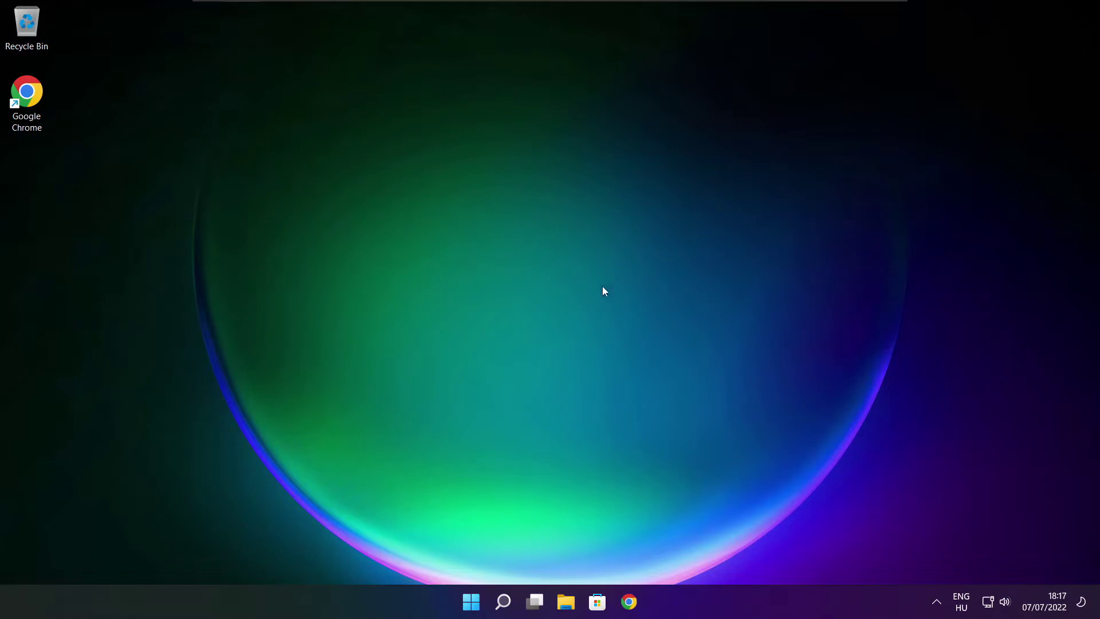
left_click(628, 601)
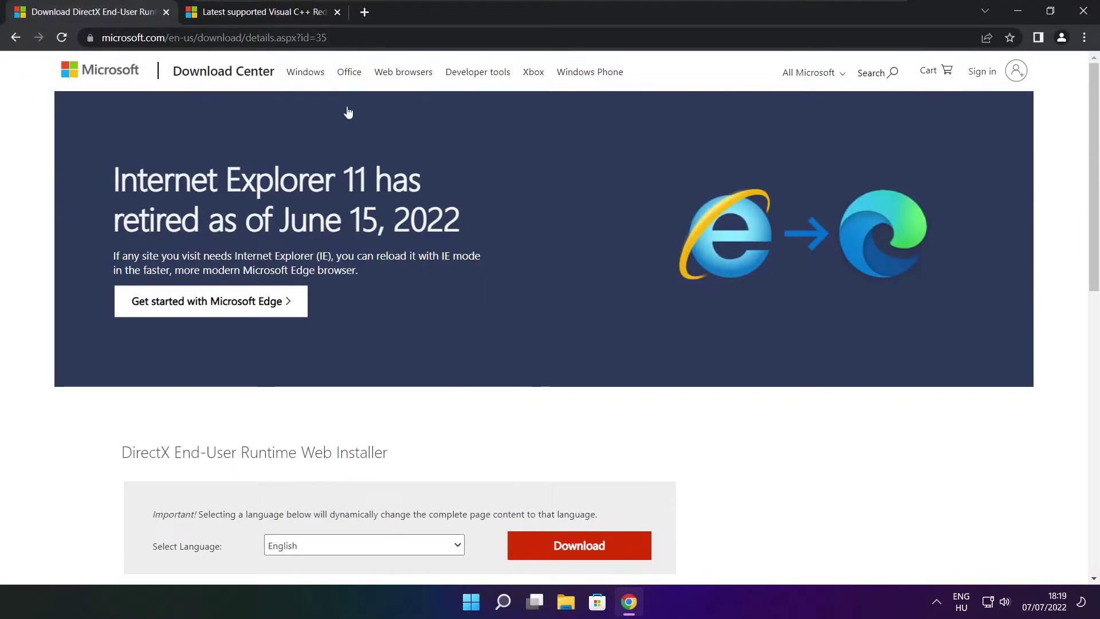
mouse_move(329, 37)
left_mouse_down()
mouse_move(101, 37)
mouse_move(329, 37)
left_mouse_up()
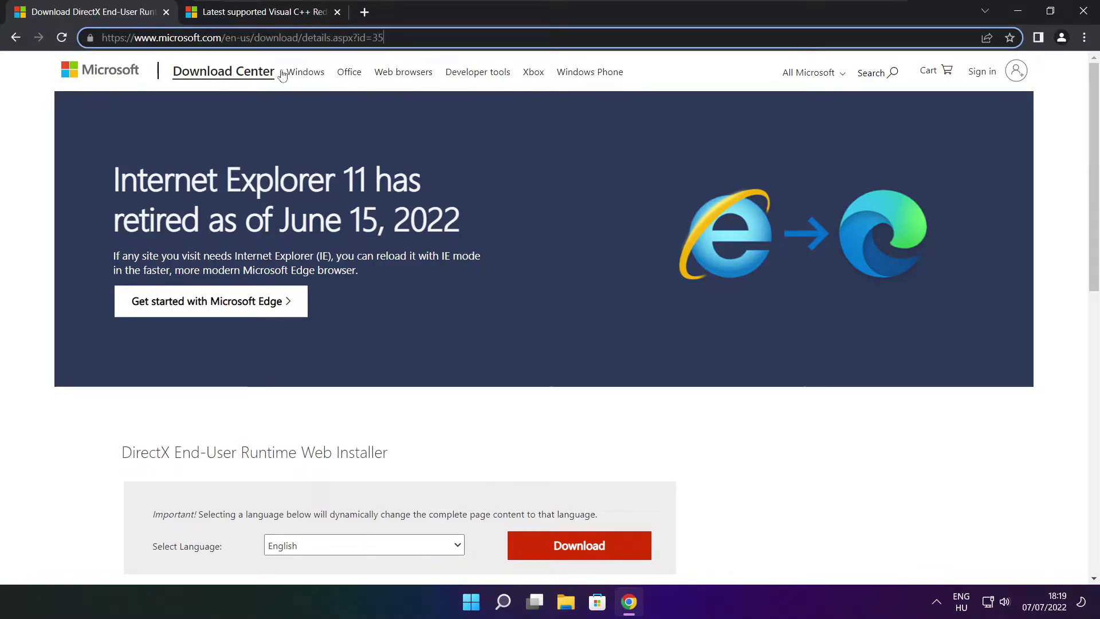
left_click(395, 418)
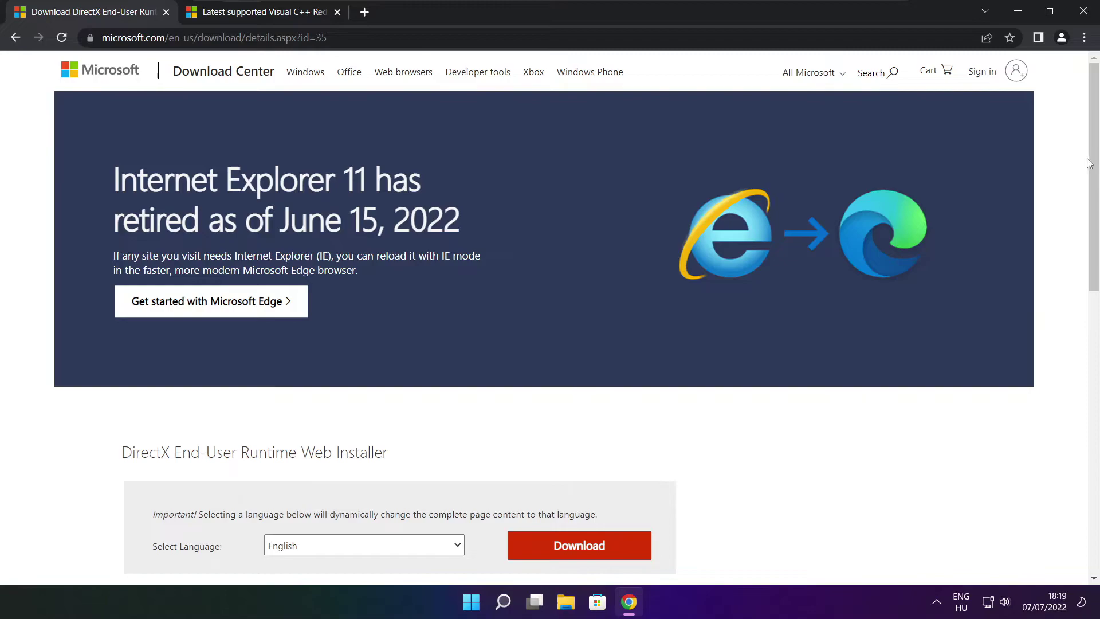
left_click_drag(1088, 162, 926, 262)
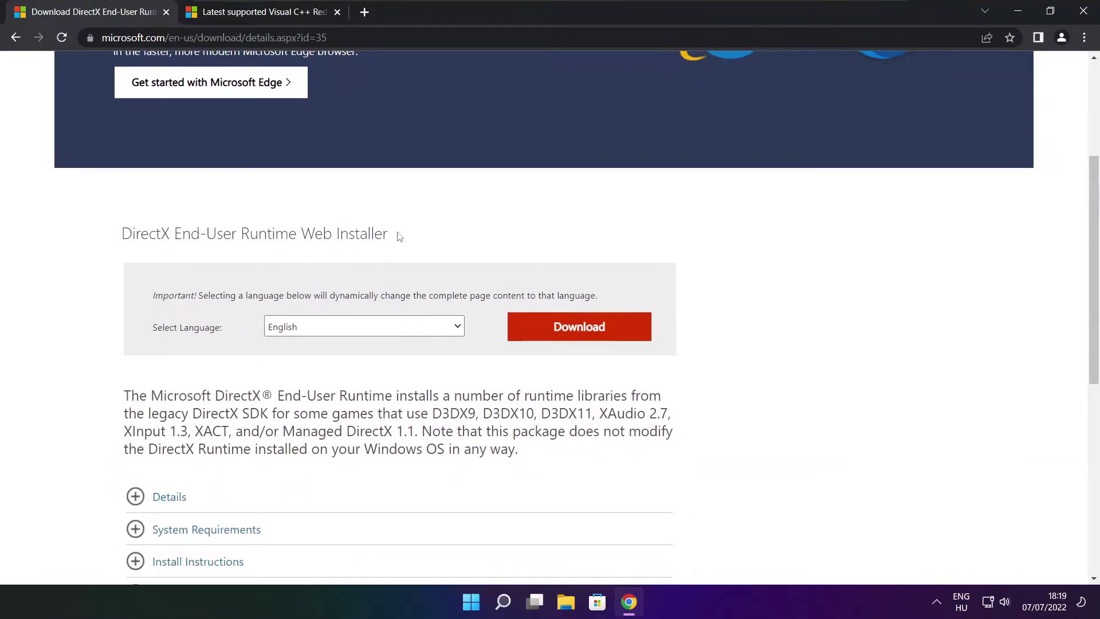
left_click_drag(399, 237, 448, 243)
left_click(583, 329)
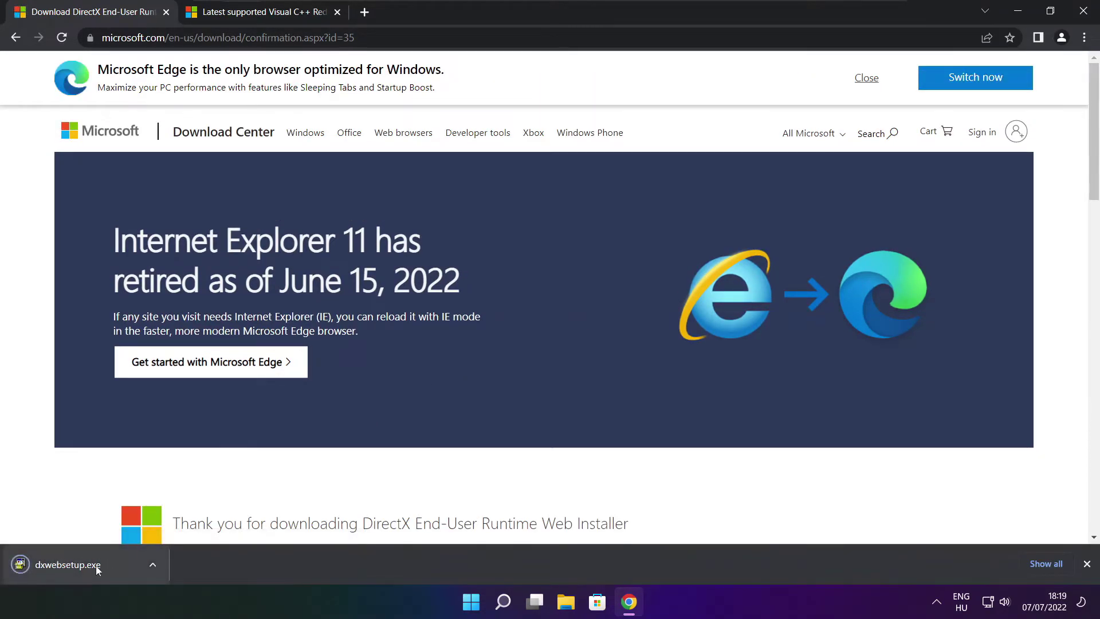
Run dxwebsetup.exe, accept the licence, skip the Bing Bar, and install the DirectX components
left_click(103, 564)
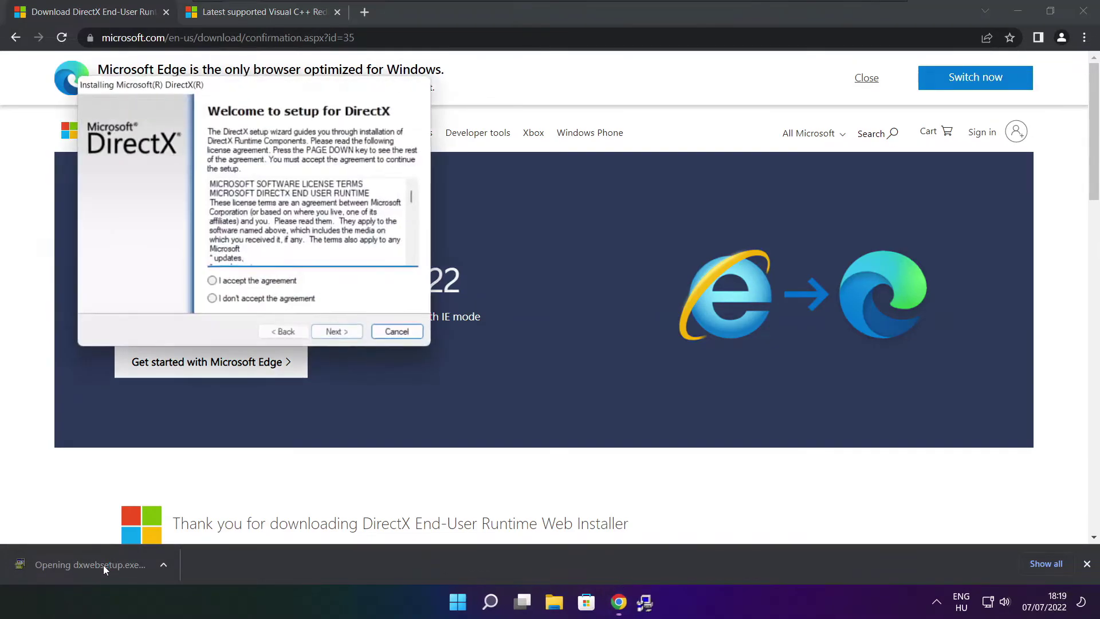
left_click_drag(260, 102, 525, 165)
left_click_drag(705, 275, 702, 327)
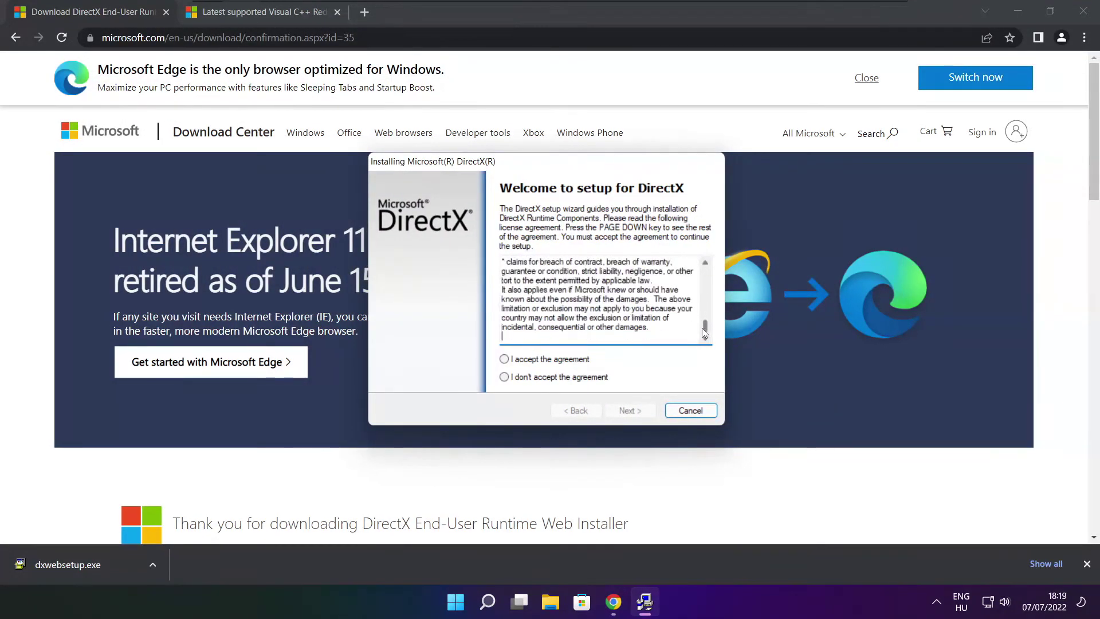
left_click(526, 361)
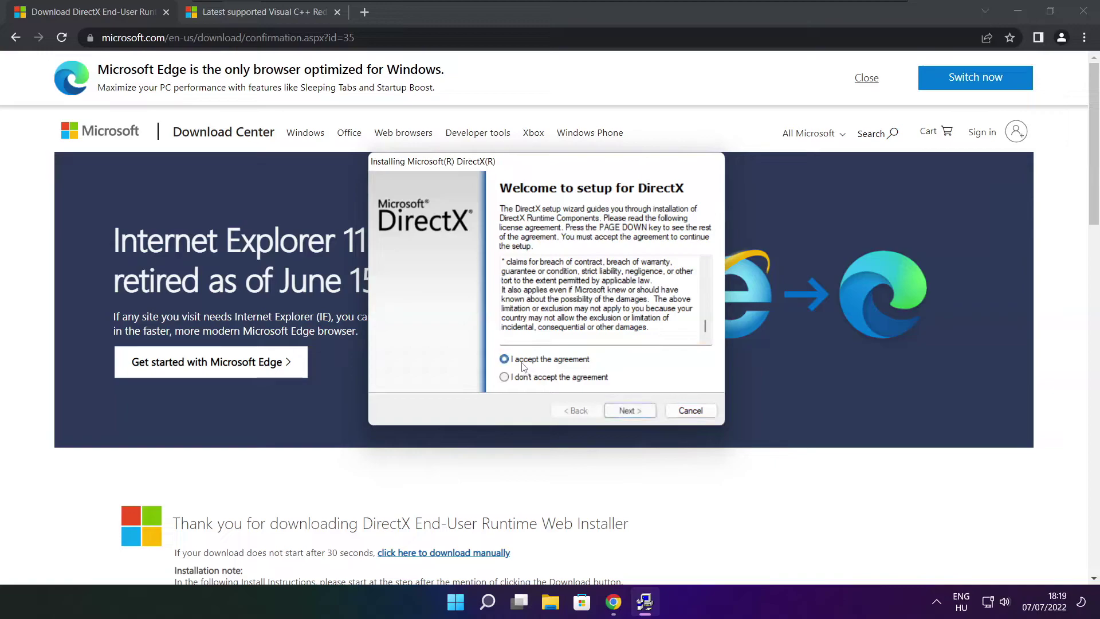
left_click(630, 410)
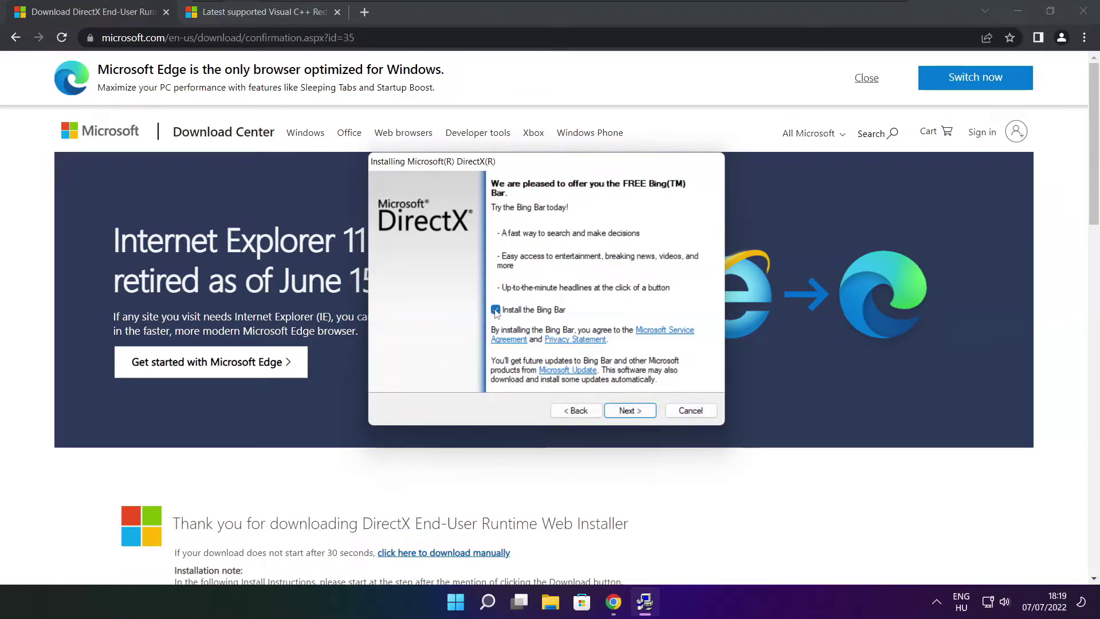
left_click(495, 310)
left_click(641, 412)
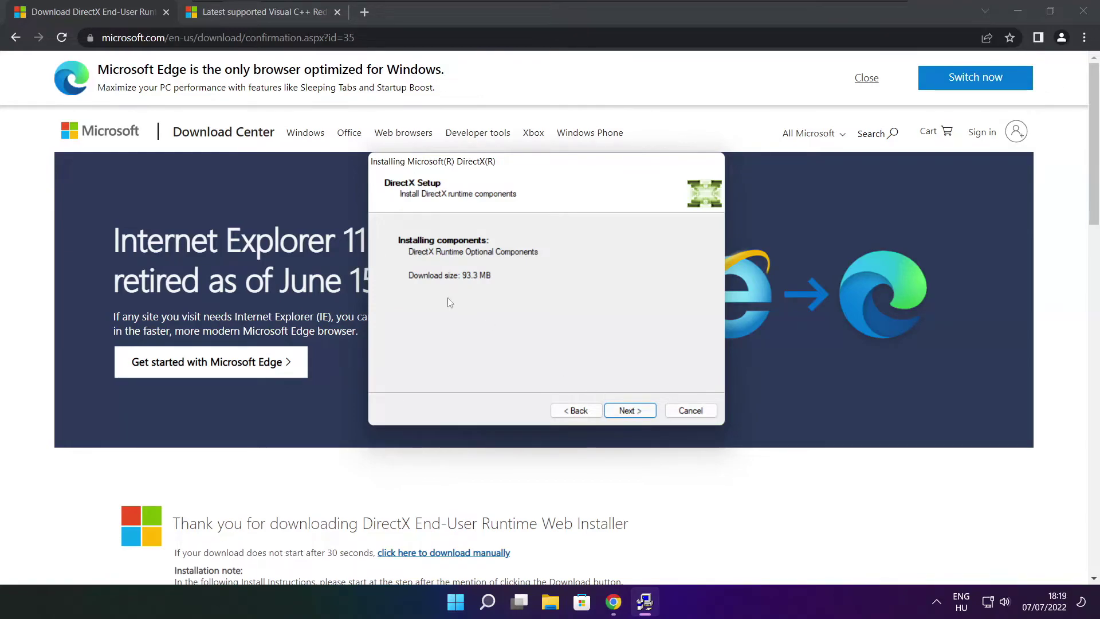
left_click(630, 410)
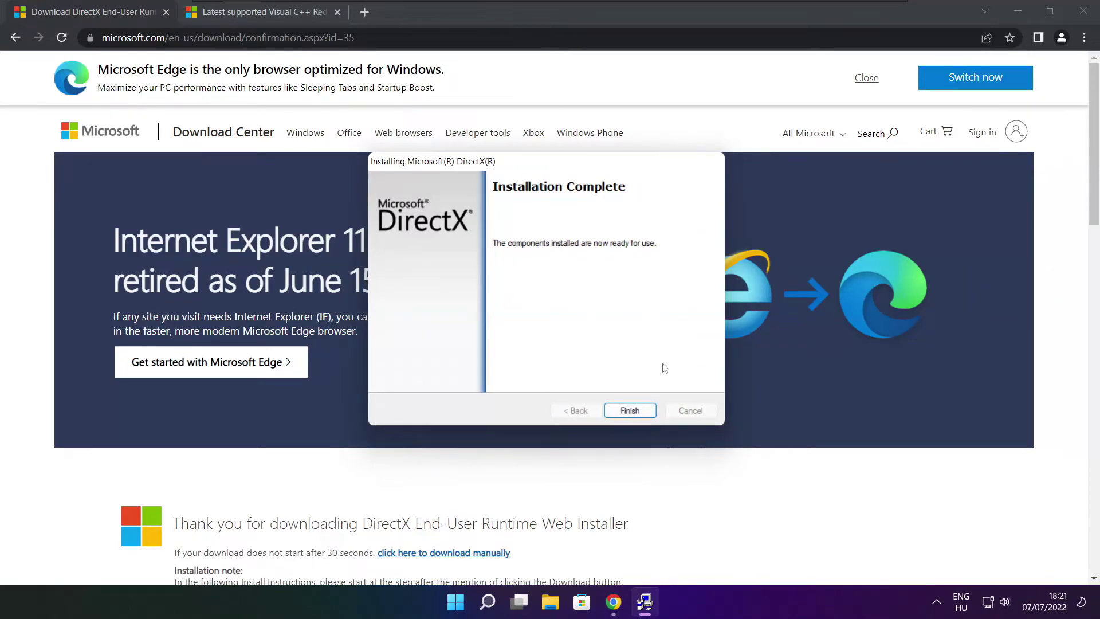
Finish the DirectX installer and close the DirectX download tab
left_click(633, 414)
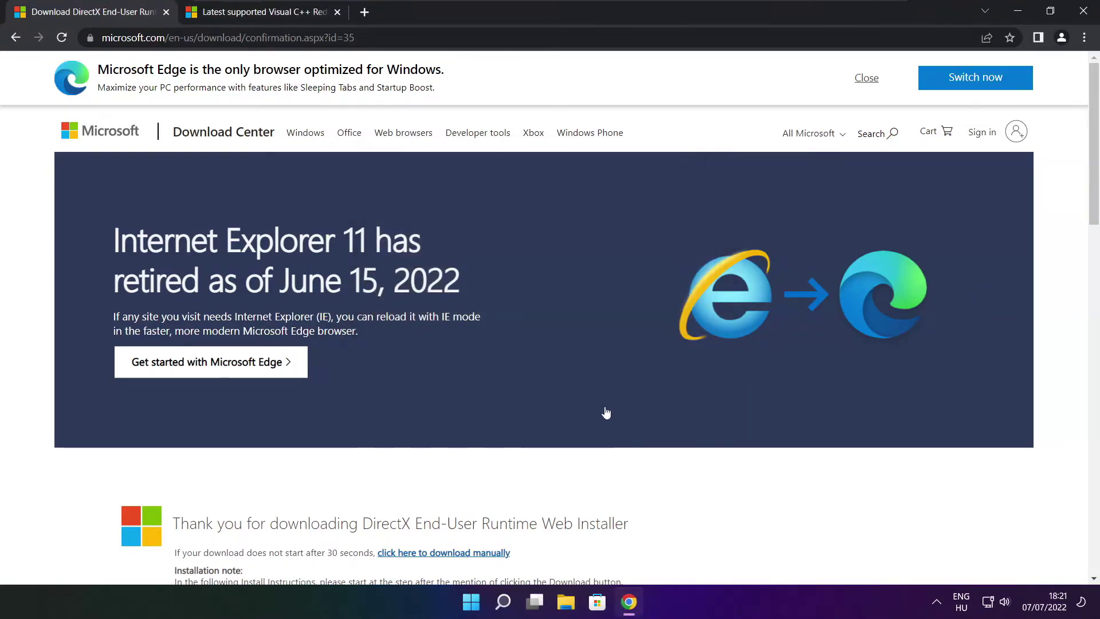
left_click(166, 12)
key("ctrl+shift+Left")
key("ctrl+shift+Left")
key("ctrl+shift+Left")
key("ctrl+shift+Left")
key("ctrl+shift+Left")
key("ctrl+shift+Left")
key("ctrl+shift+Left")
key("ctrl+shift+Left")
key("ctrl+shift+Left")
key("ctrl+shift+Left")
key("ctrl+shift+Left")
key("ctrl+shift+Left")
key("ctrl+shift+Left")
key("ctrl+shift+Left")
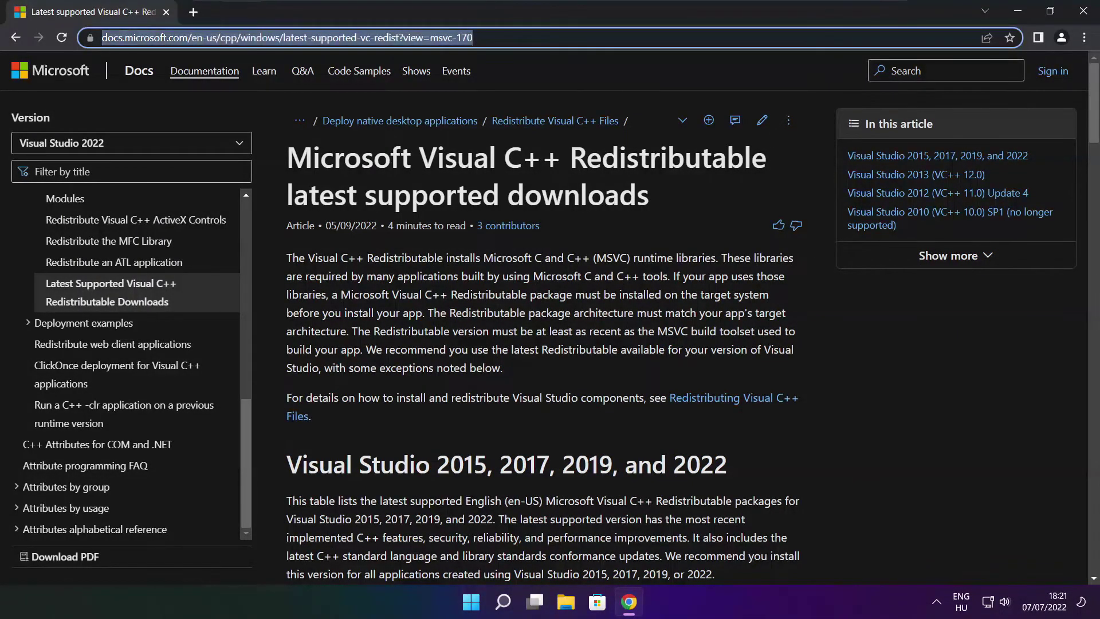
key("ctrl+shift+Right")
key("ctrl+shift+Right")
key("ctrl+shift+Right")
key("ctrl+shift+Right")
key("ctrl+shift+Right")
key("ctrl+shift+Right")
key("ctrl+shift+Right")
key("ctrl+shift+Right")
key("ctrl+shift+Right")
key("ctrl+shift+Right")
key("ctrl+shift+Right")
key("ctrl+shift+Right")
key("ctrl+shift+Right")
key("ctrl+shift+Right")
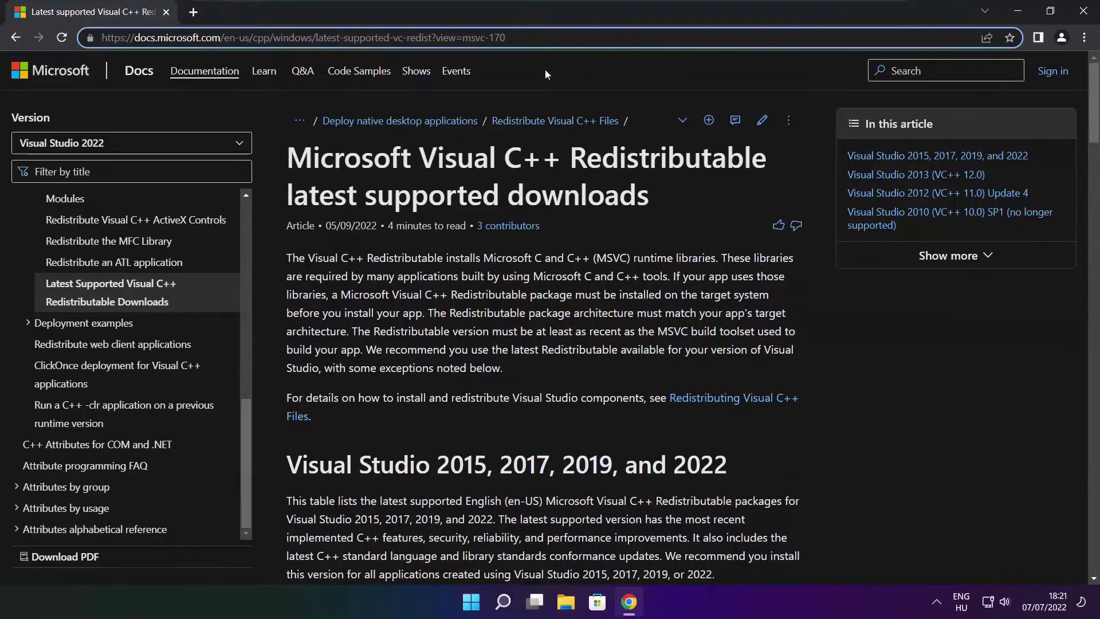
left_click(544, 69)
Download the ARM64, x86 and x64 Visual C++ 2015–2022 redistributable installers
left_click_drag(1091, 107, 1089, 160)
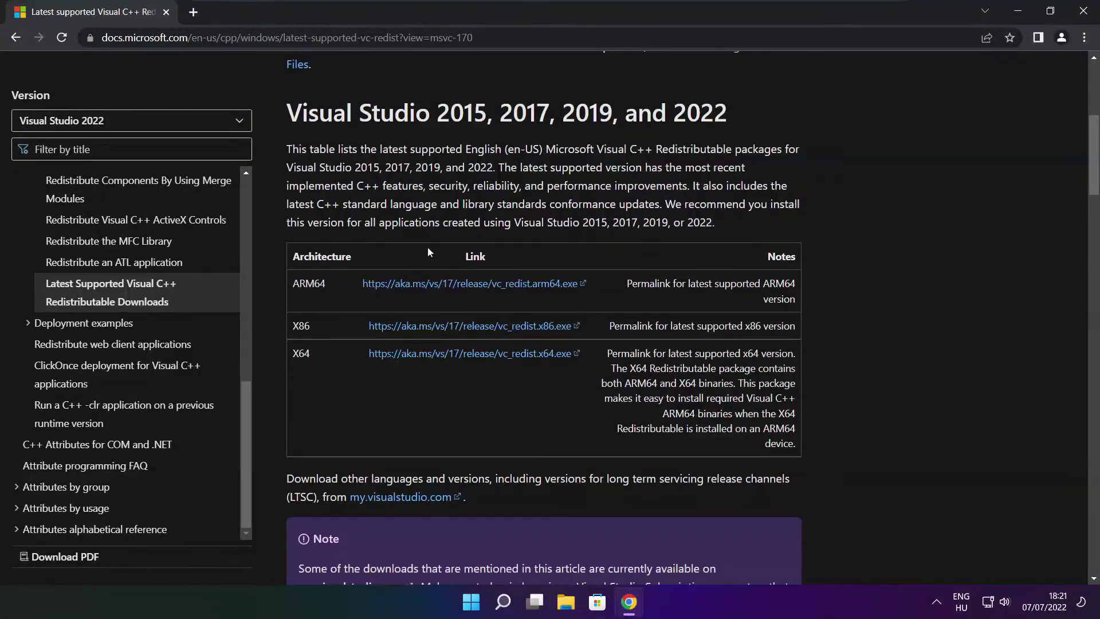
left_click_drag(292, 283, 730, 392)
left_click(731, 392)
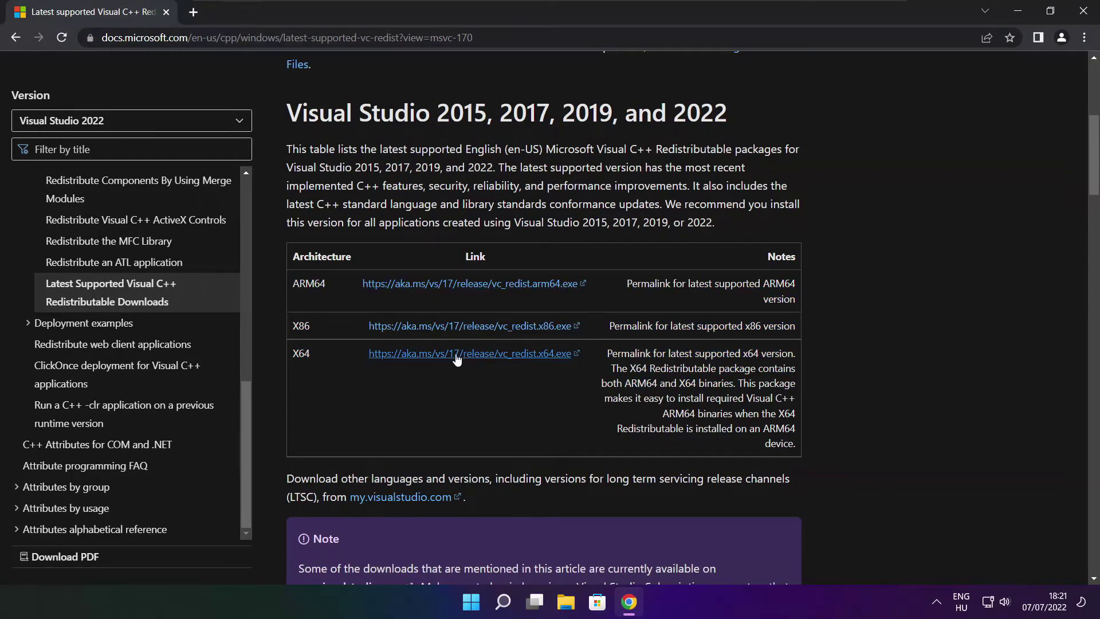
left_click(456, 287)
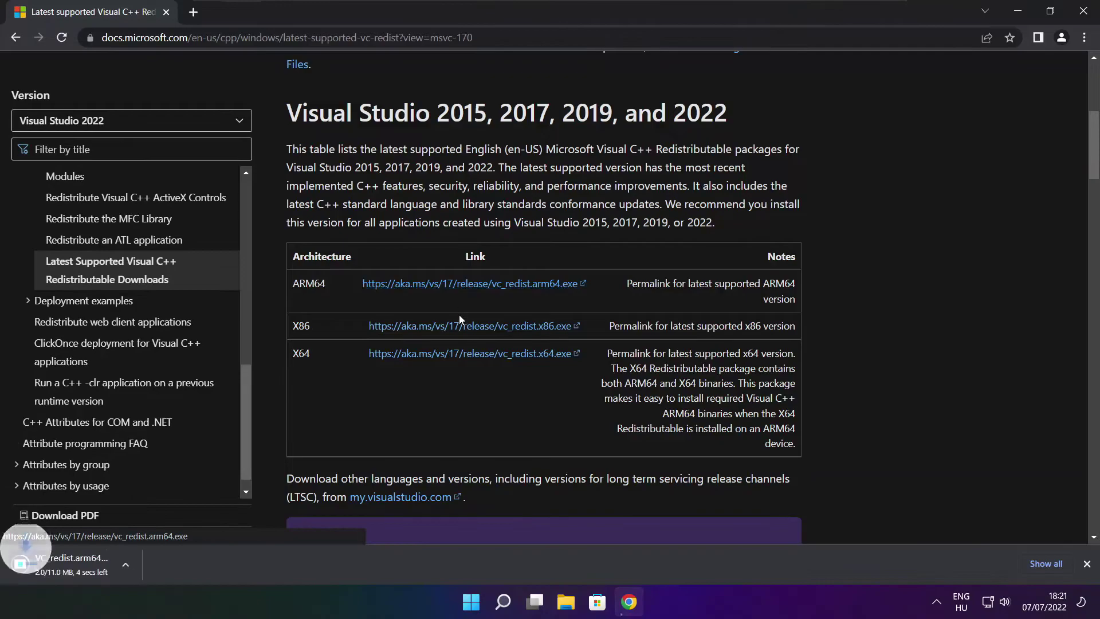
left_click(452, 331)
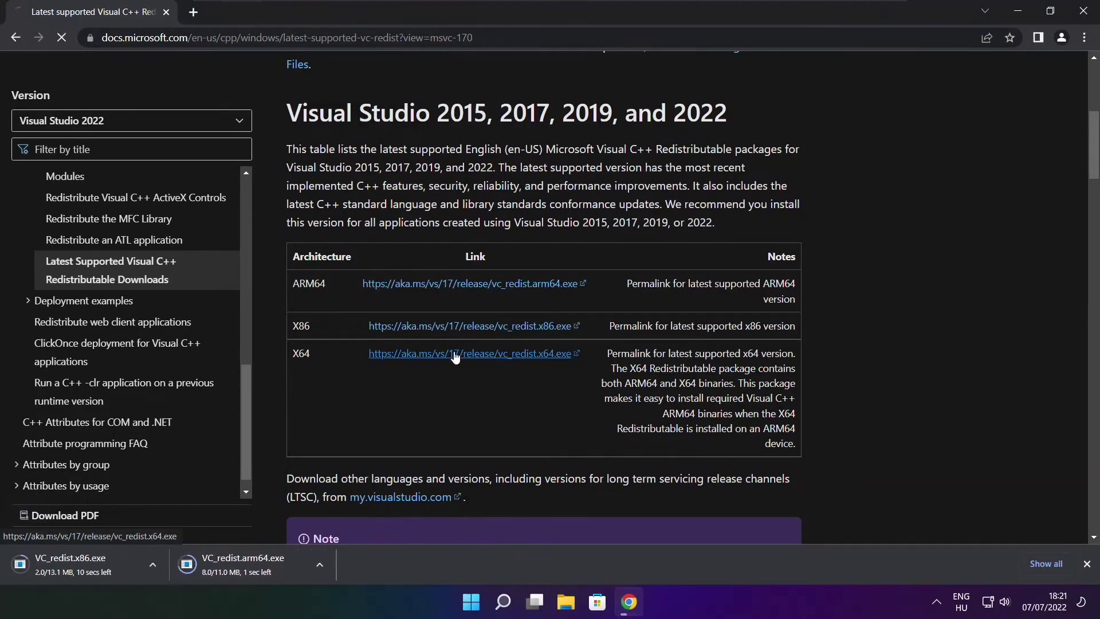
left_click(452, 353)
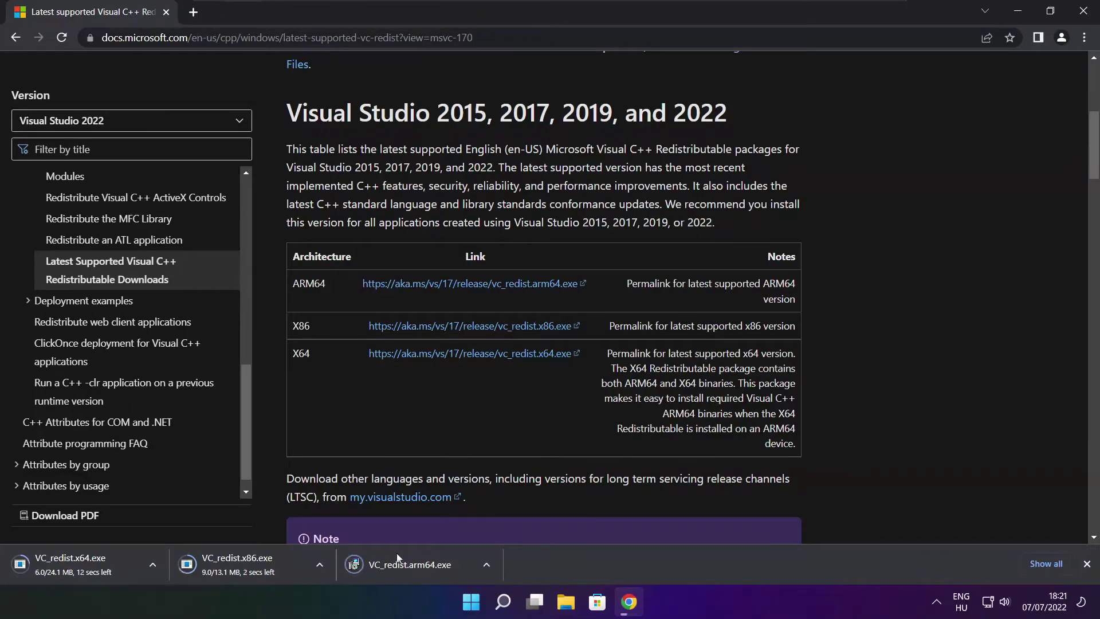
Try installing VC_redist.arm64.exe, which fails as unsupported, and close it
left_click(418, 566)
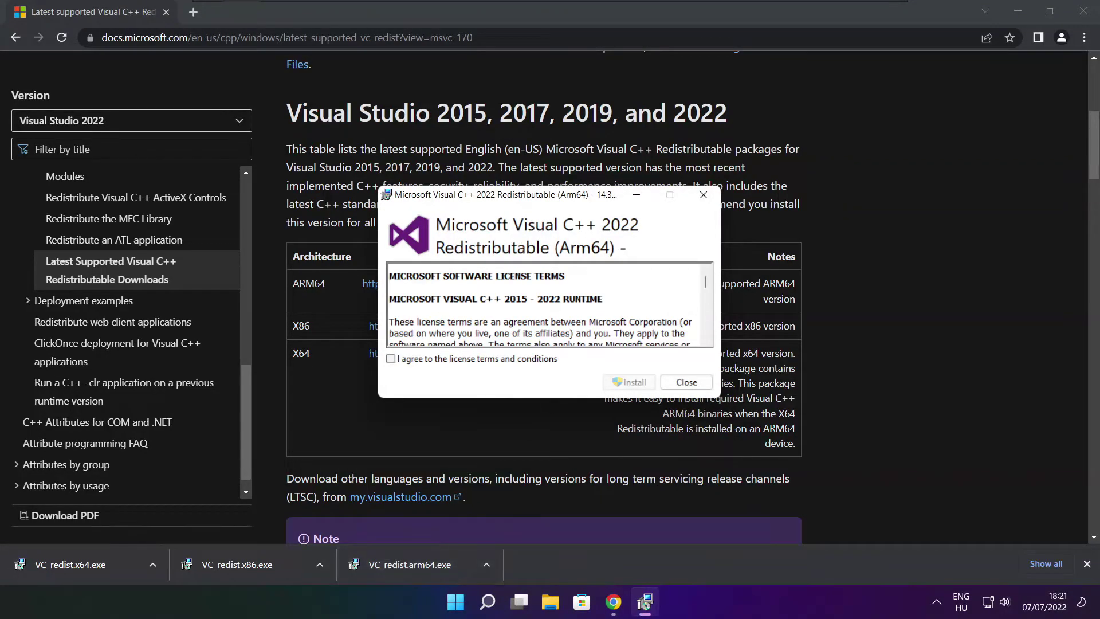
left_click_drag(706, 285, 706, 340)
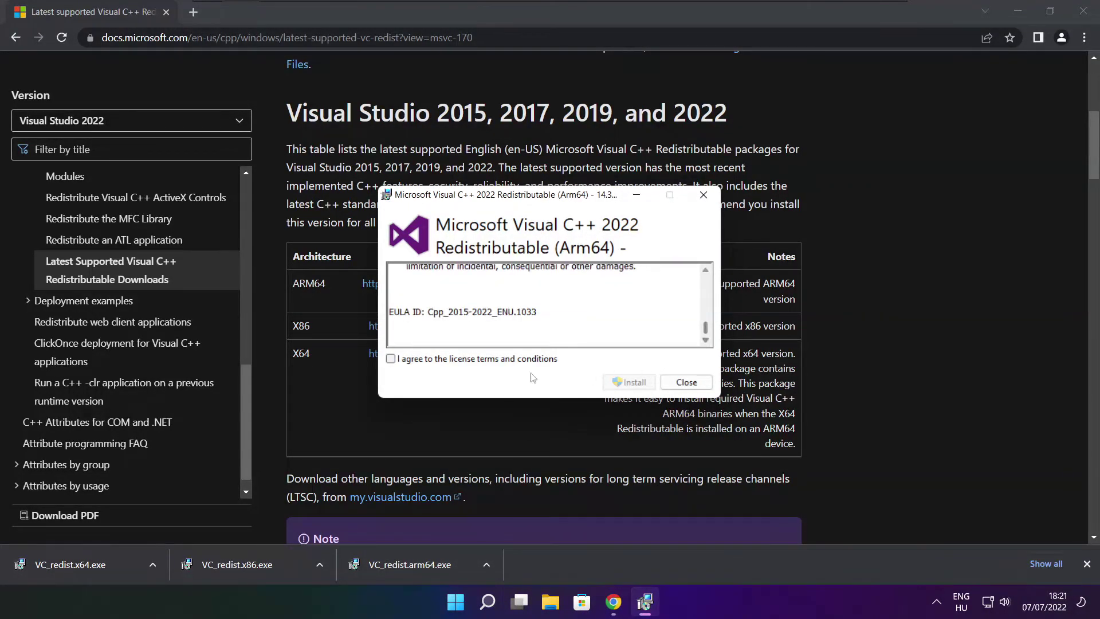
left_click(391, 359)
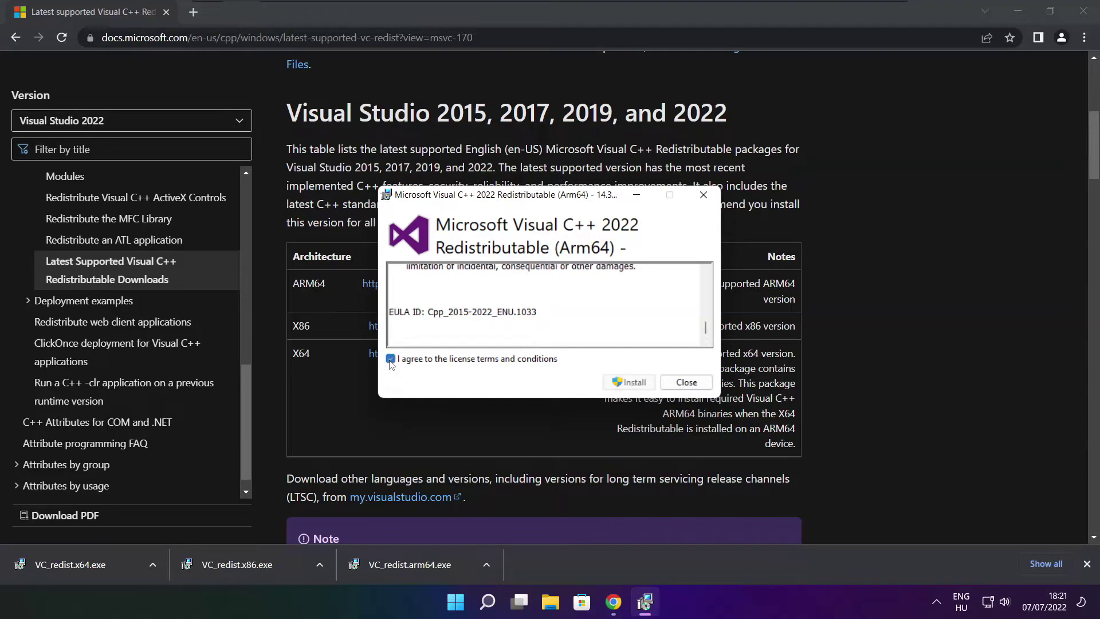
left_click(624, 383)
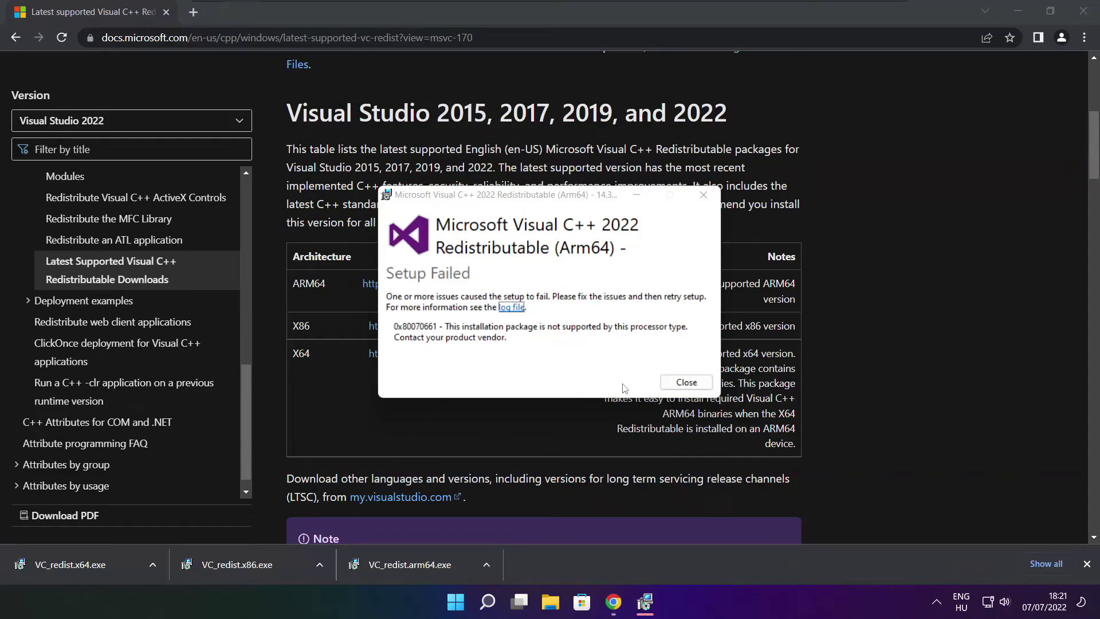
left_click(686, 382)
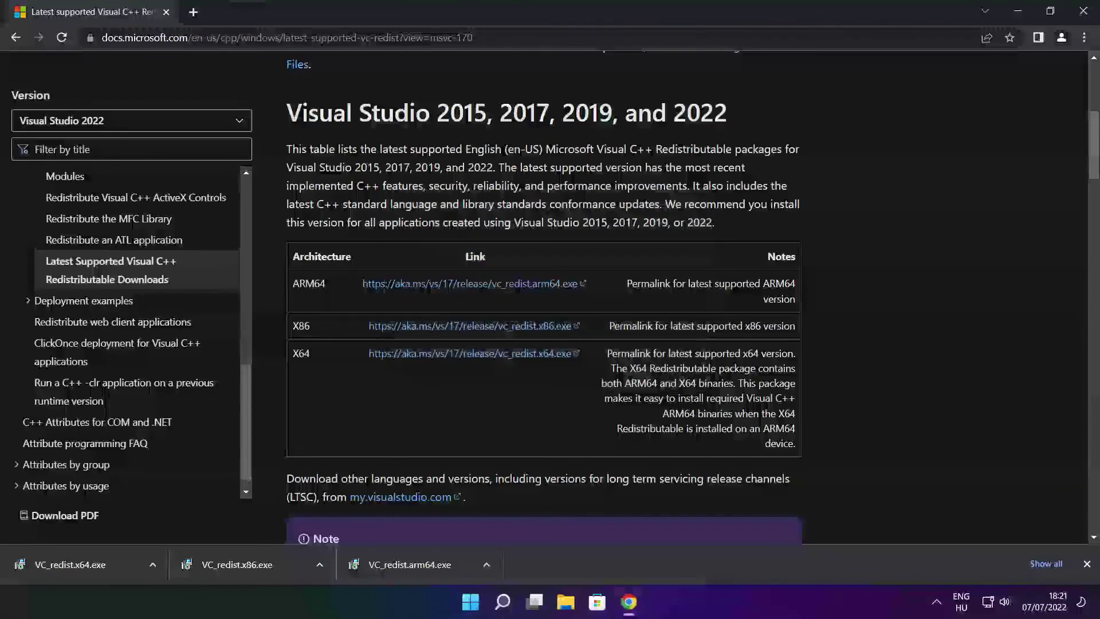
Agree to the licence terms and install VC_redist.x86.exe
left_click(259, 564)
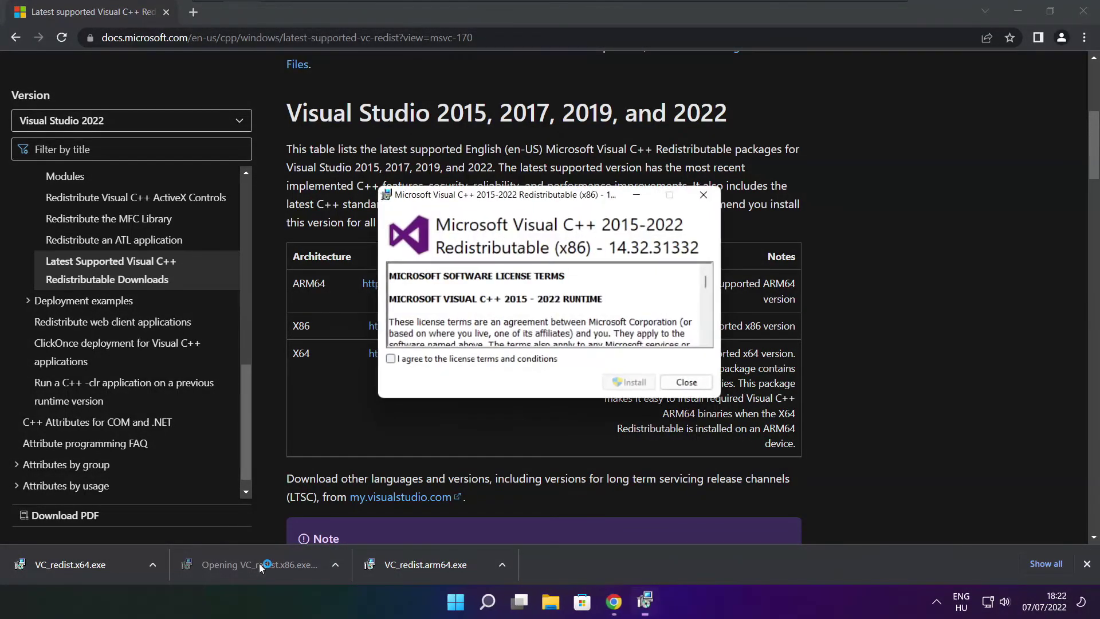
left_click_drag(707, 285, 706, 339)
left_click(391, 359)
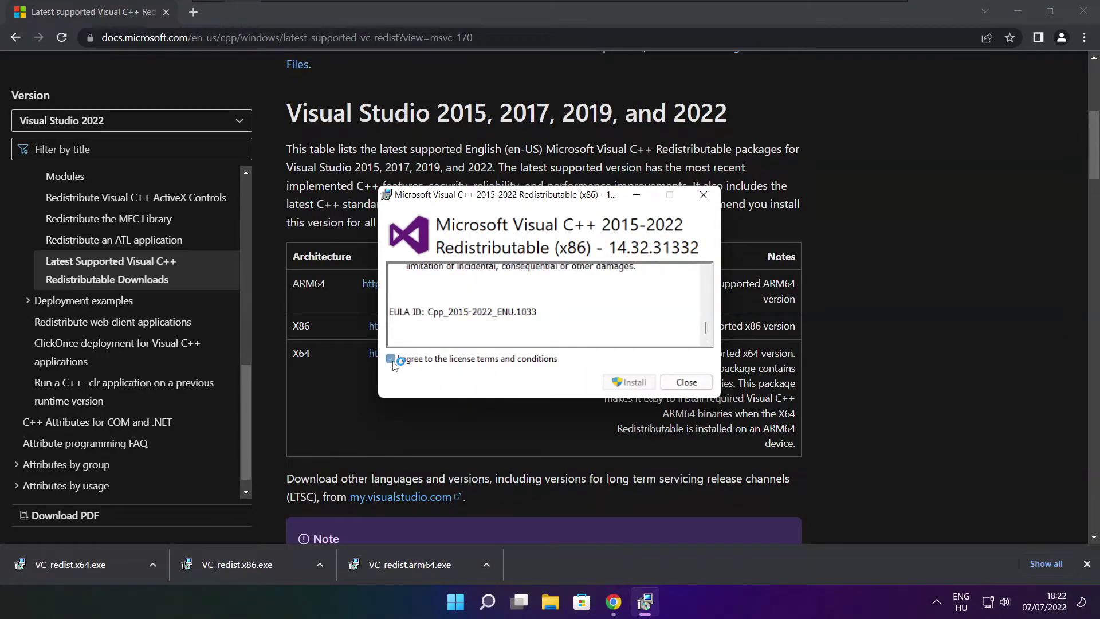
left_click(631, 385)
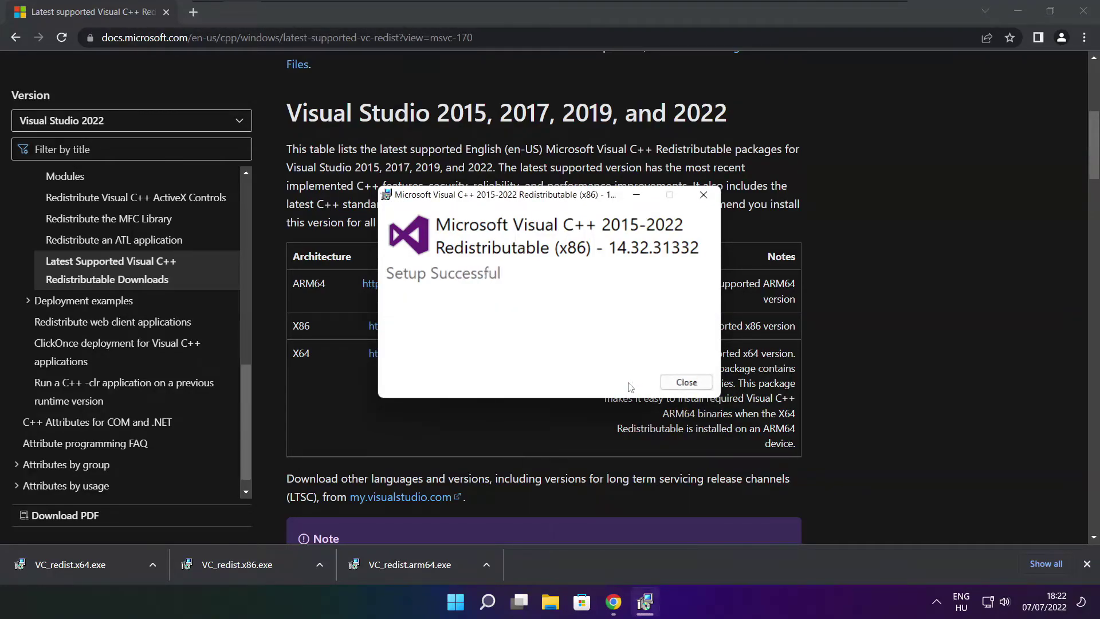
Close the x86 setup, then install VC_redist.x64.exe and close it once successful
left_click(686, 382)
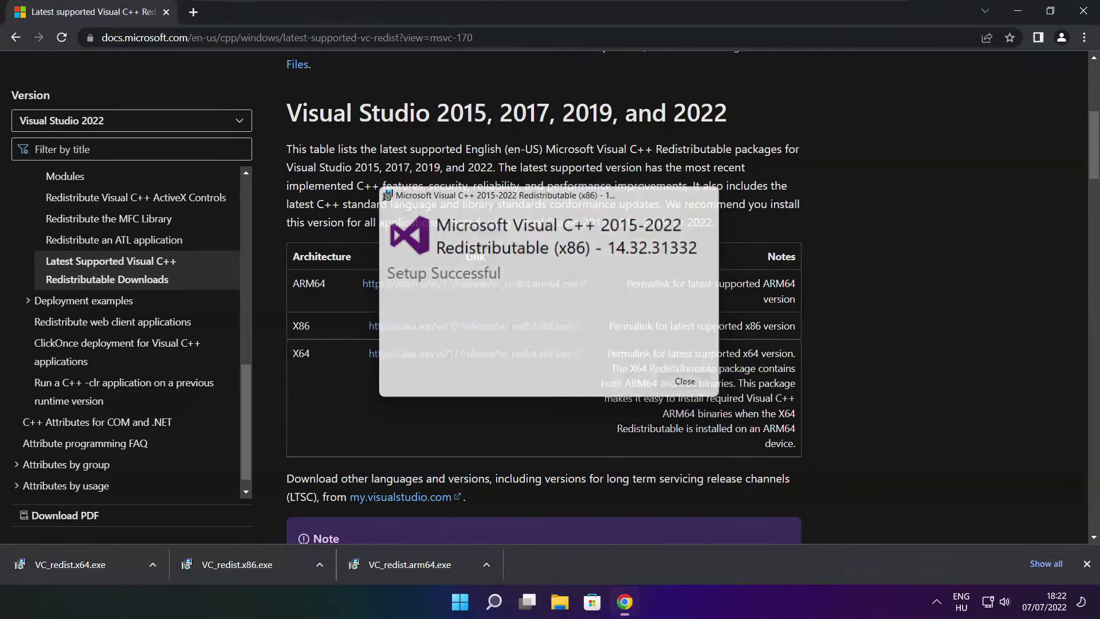
left_click(90, 560)
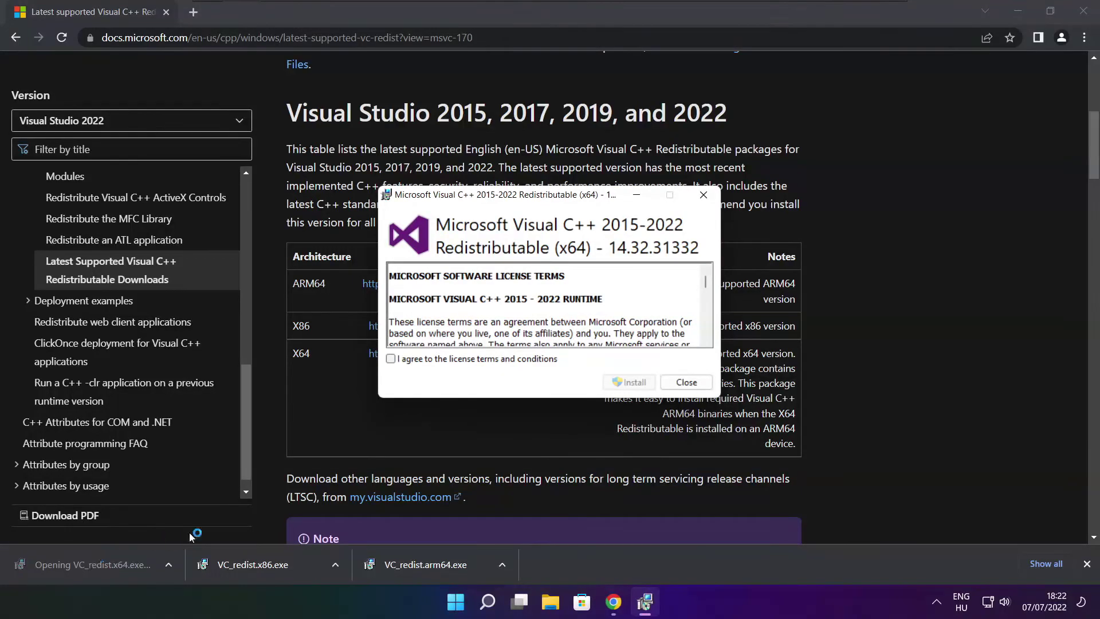
scroll(705, 286, "down", 15)
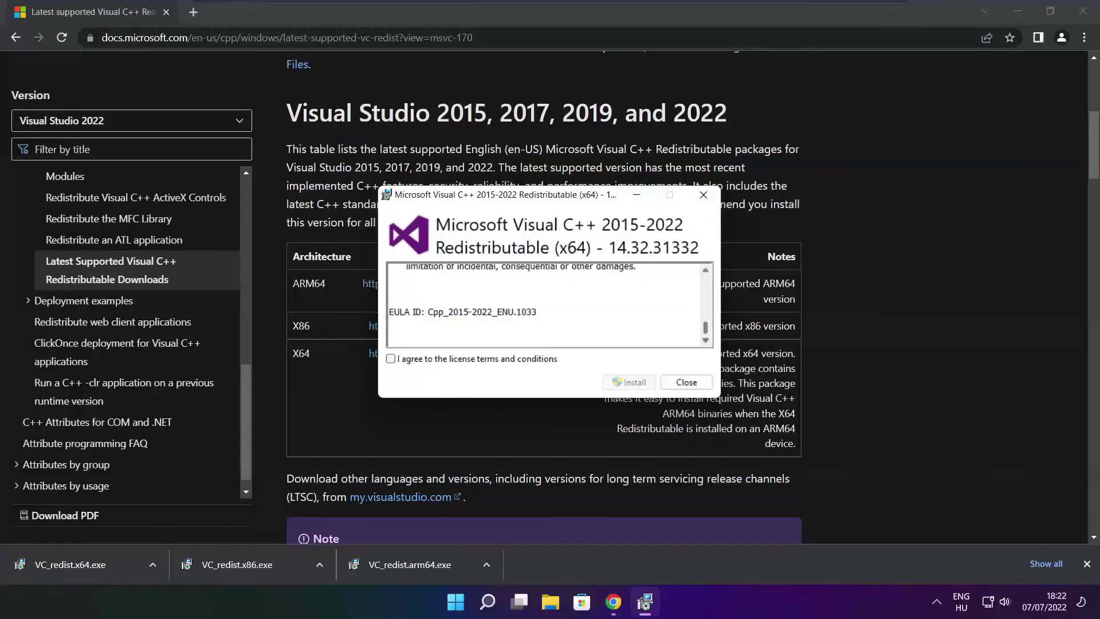
left_click(415, 361)
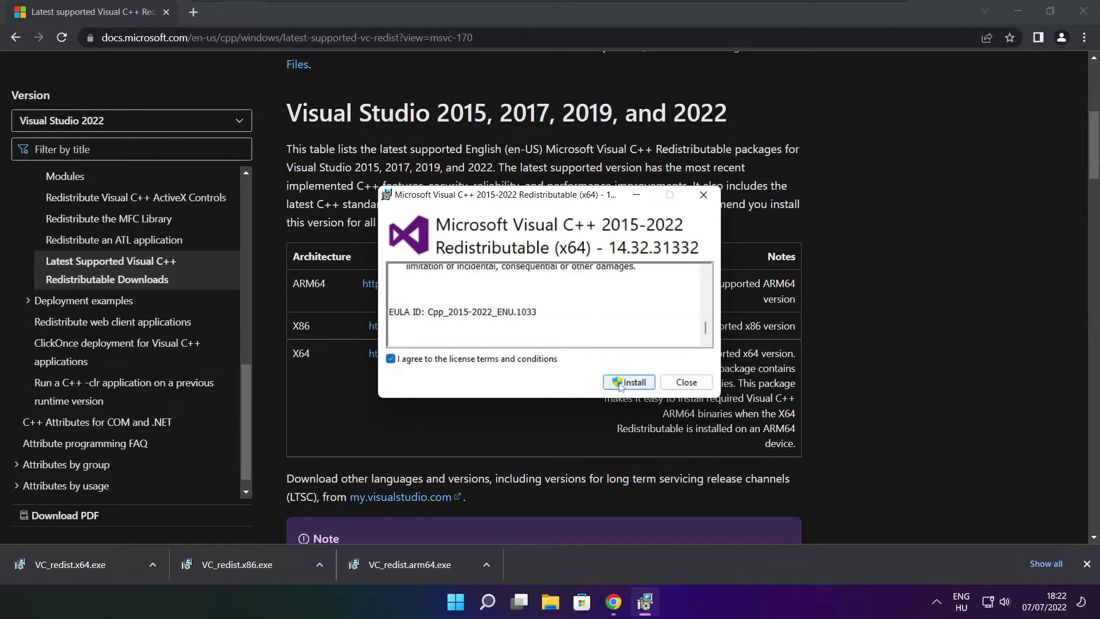
left_click(633, 382)
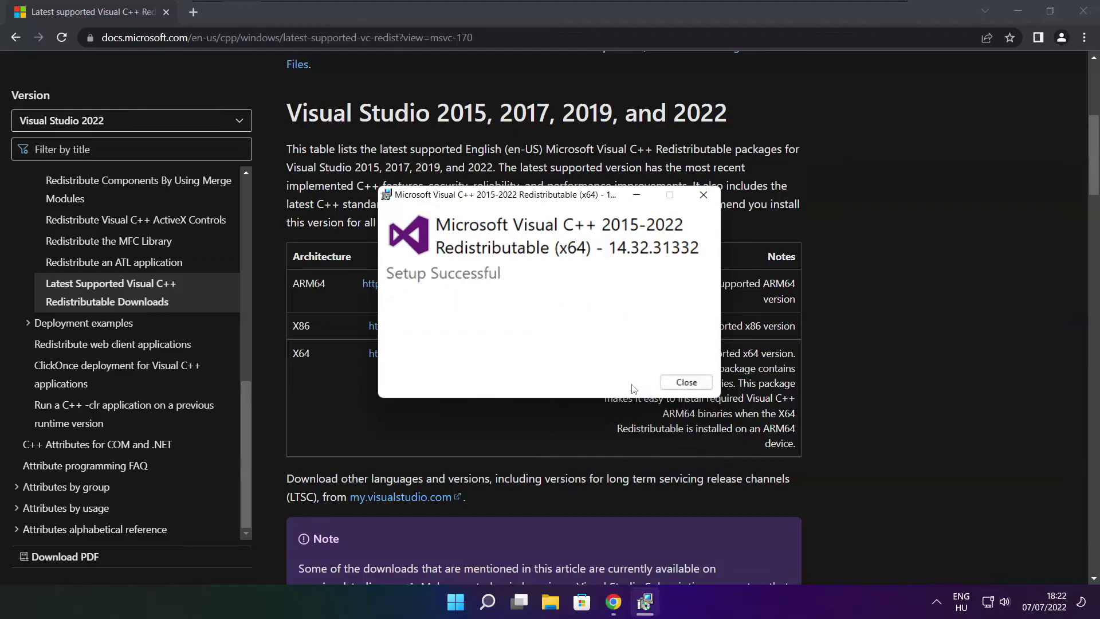
left_click(686, 382)
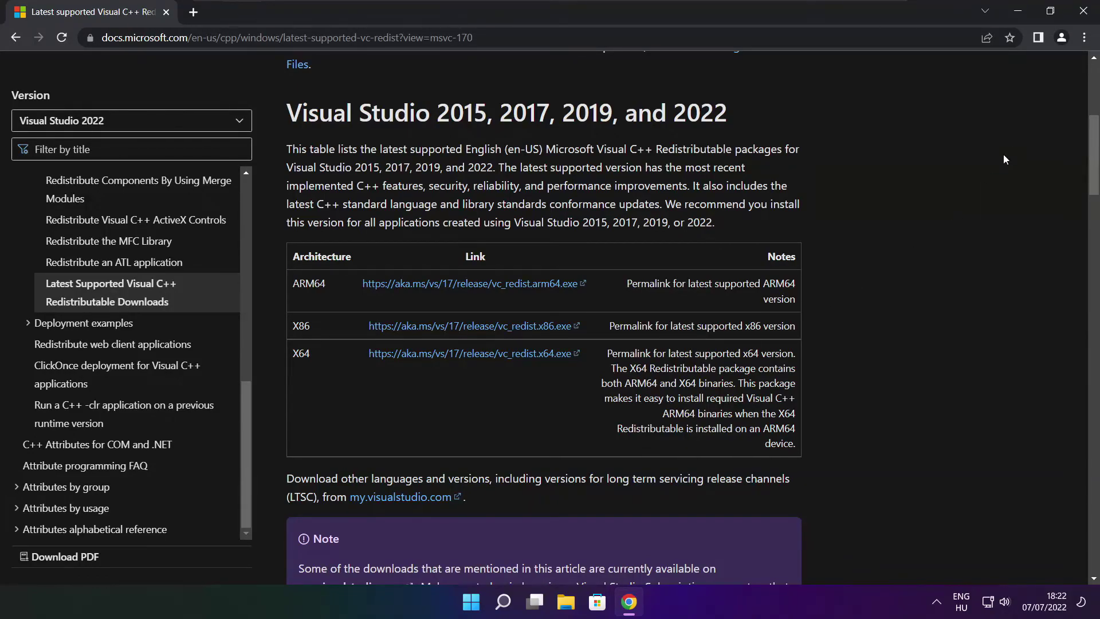
Close Chrome and restart Windows from the Start menu's Power options
left_click(1082, 13)
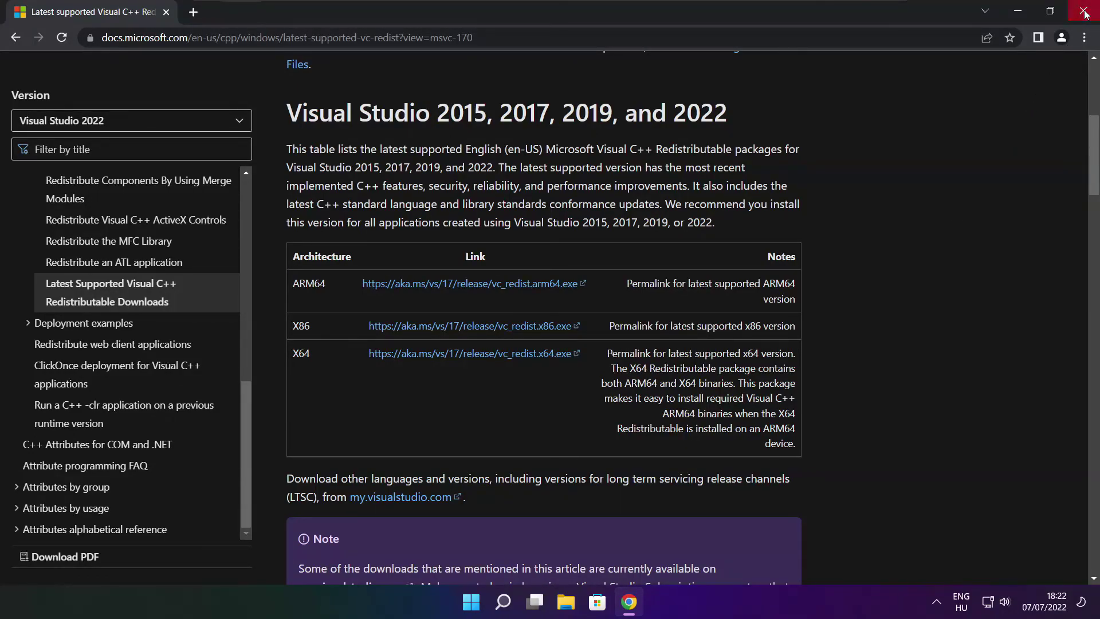
left_click(472, 603)
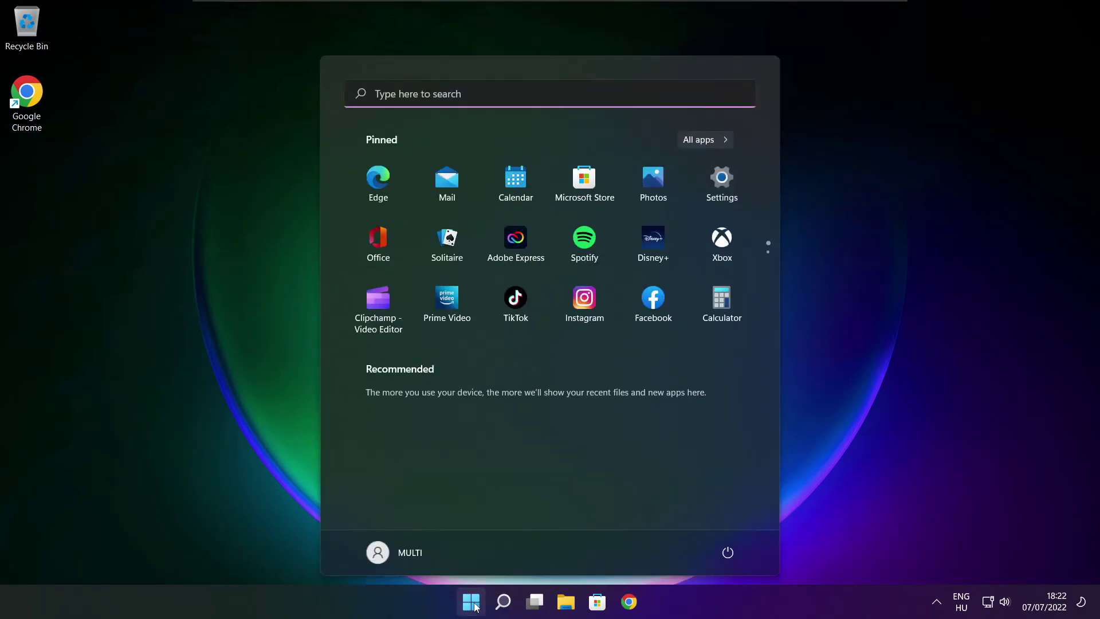
left_click(726, 556)
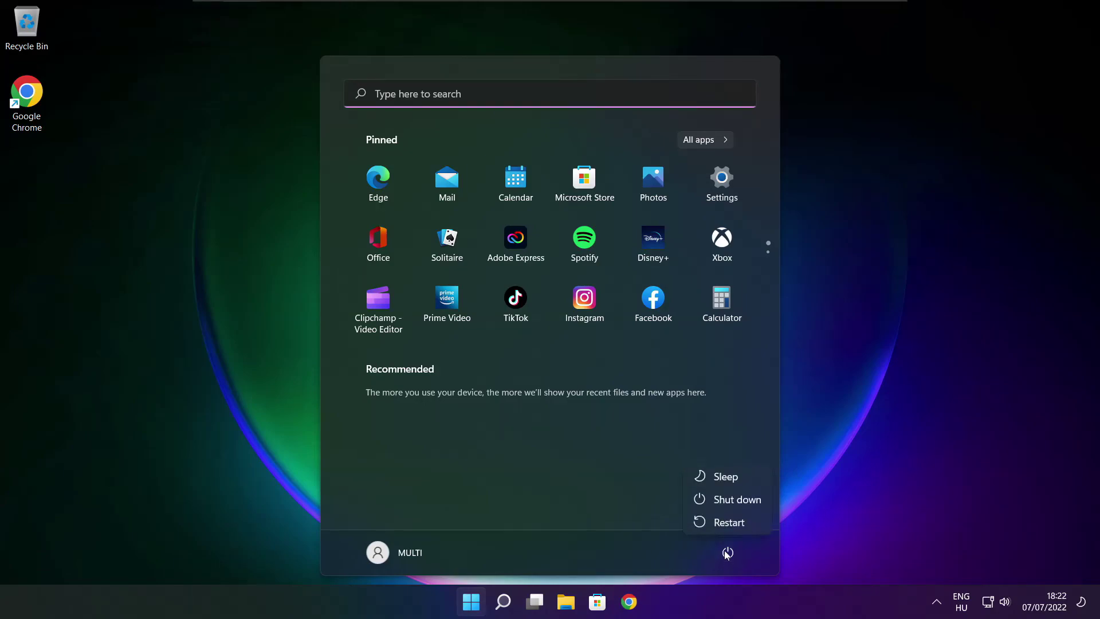
left_click(734, 522)
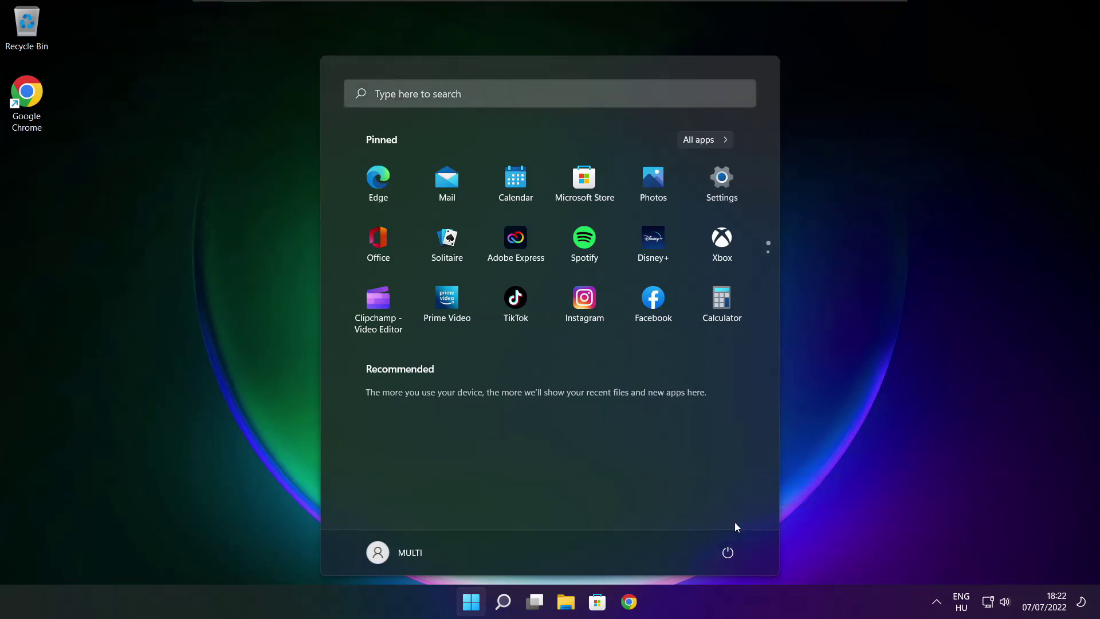